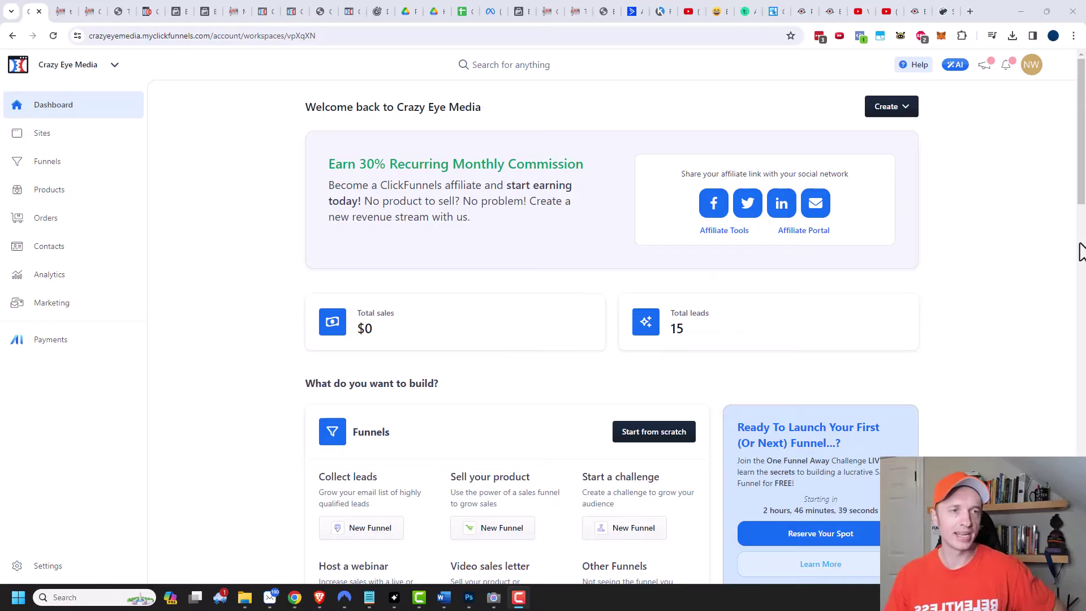
# Step: From Sites > Pages, start a new standalone page to bring up the template picker
pyautogui.click(62, 143)
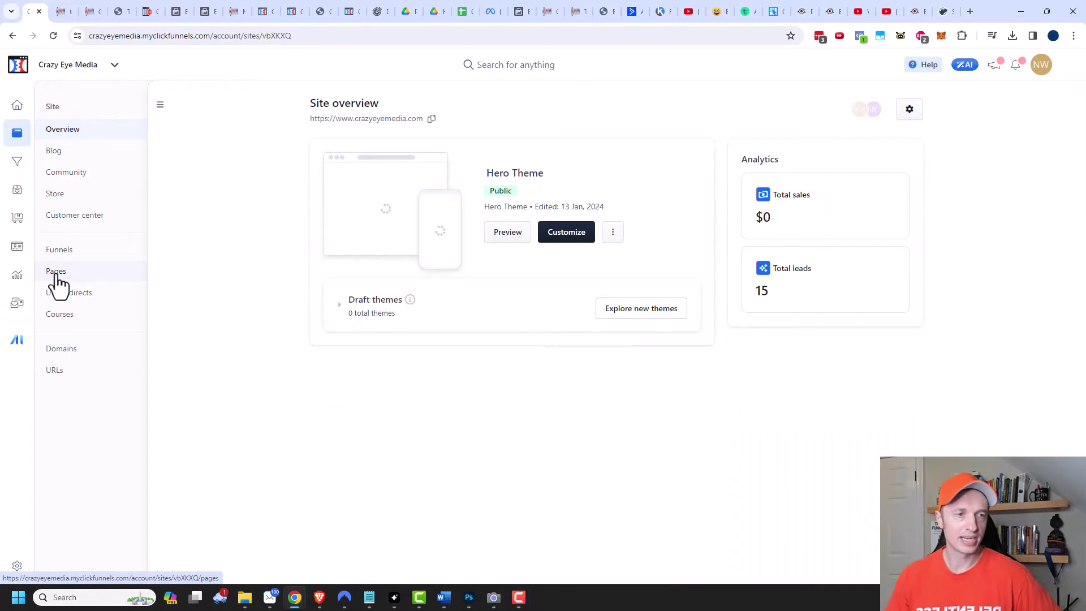
pyautogui.click(66, 273)
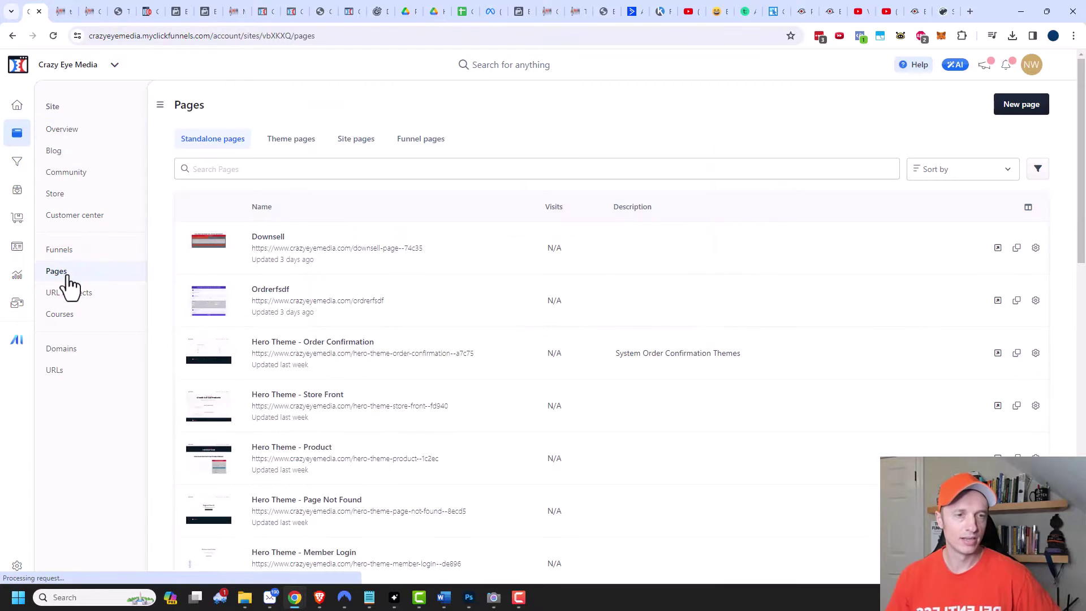
pyautogui.click(1018, 105)
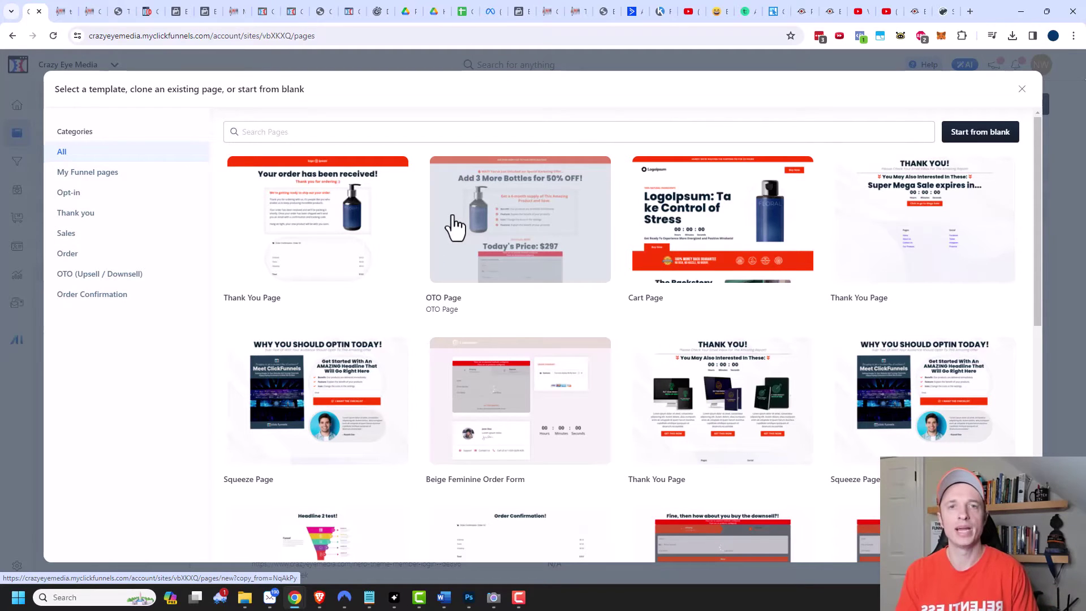
# Step: Start from blank and create the page 'Standalone Page Template', opening it in the editor
pyautogui.click(996, 136)
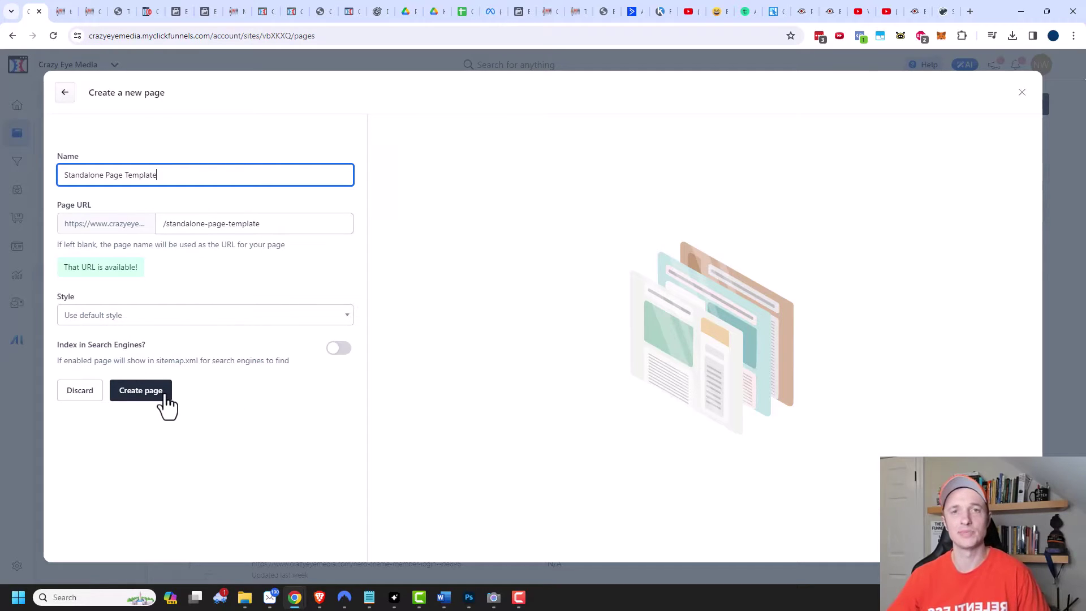
pyautogui.click(129, 393)
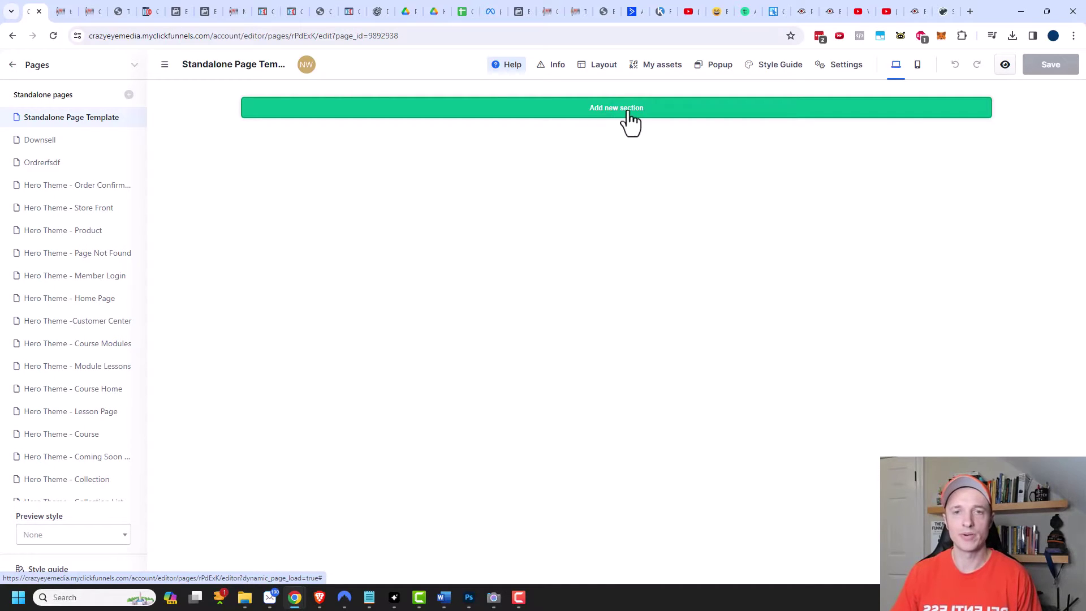
# Step: Add the Hero Theme Nav 1 header from My Assets to the empty page
pyautogui.click(629, 116)
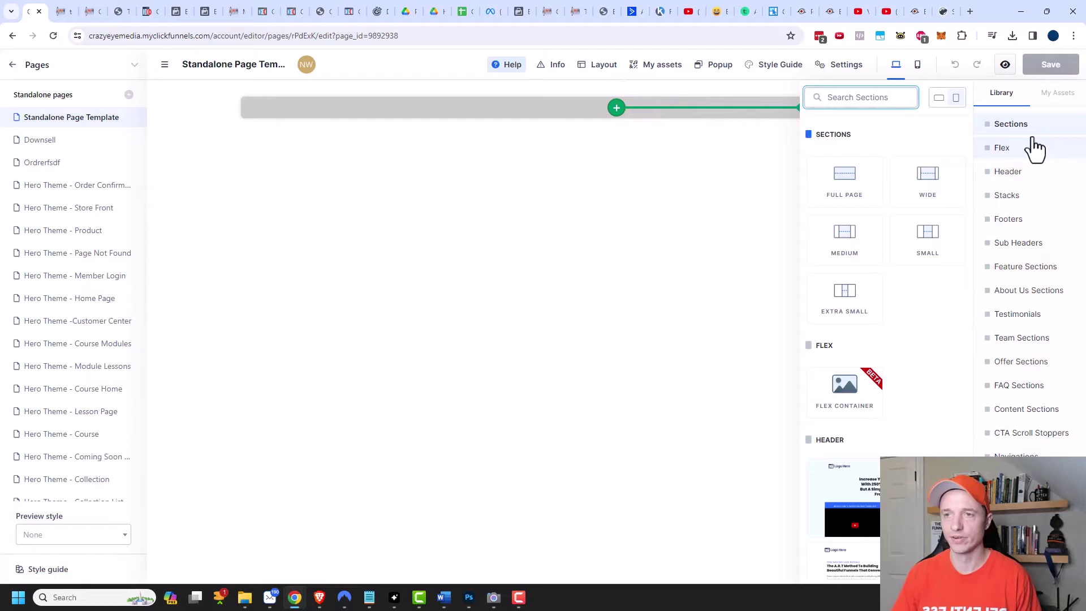
pyautogui.click(1056, 92)
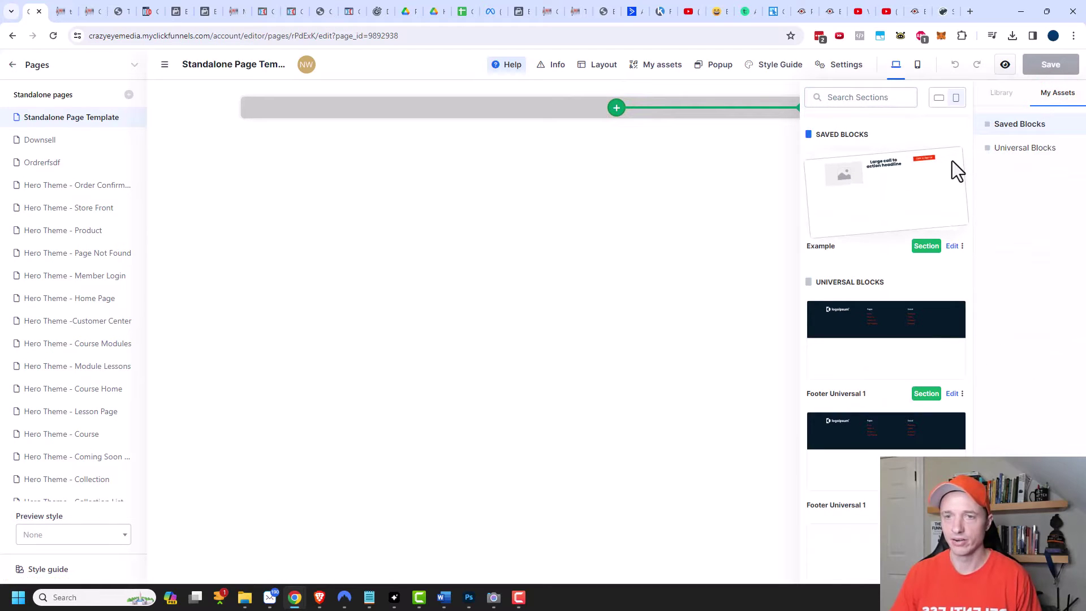
pyautogui.scroll(-5, 905, 283)
pyautogui.click(896, 379)
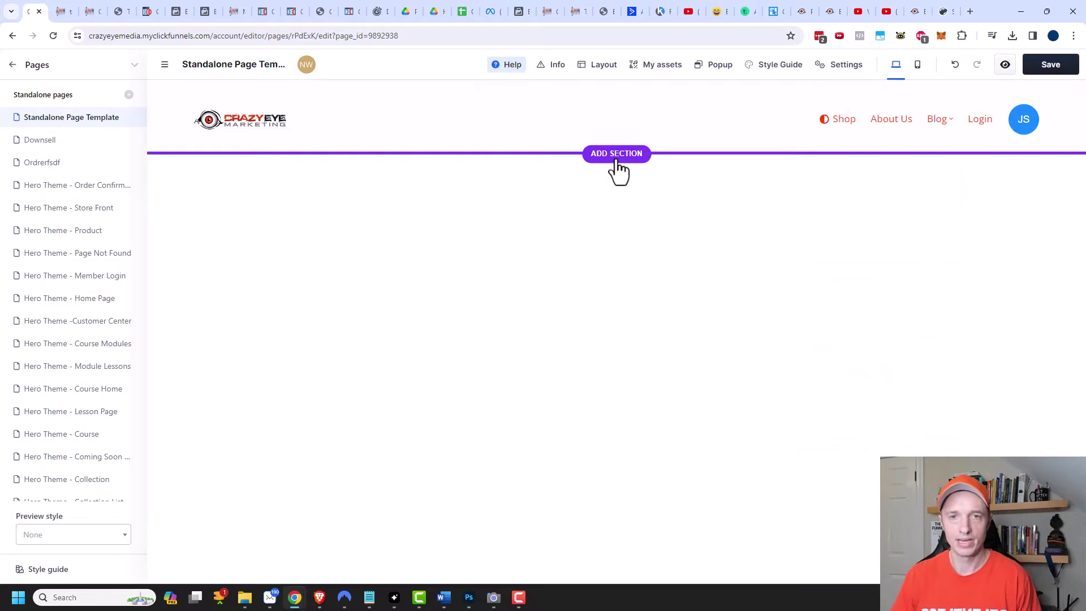
# Step: Add a section below the header with a one-column row holding a Headline element
pyautogui.click(618, 161)
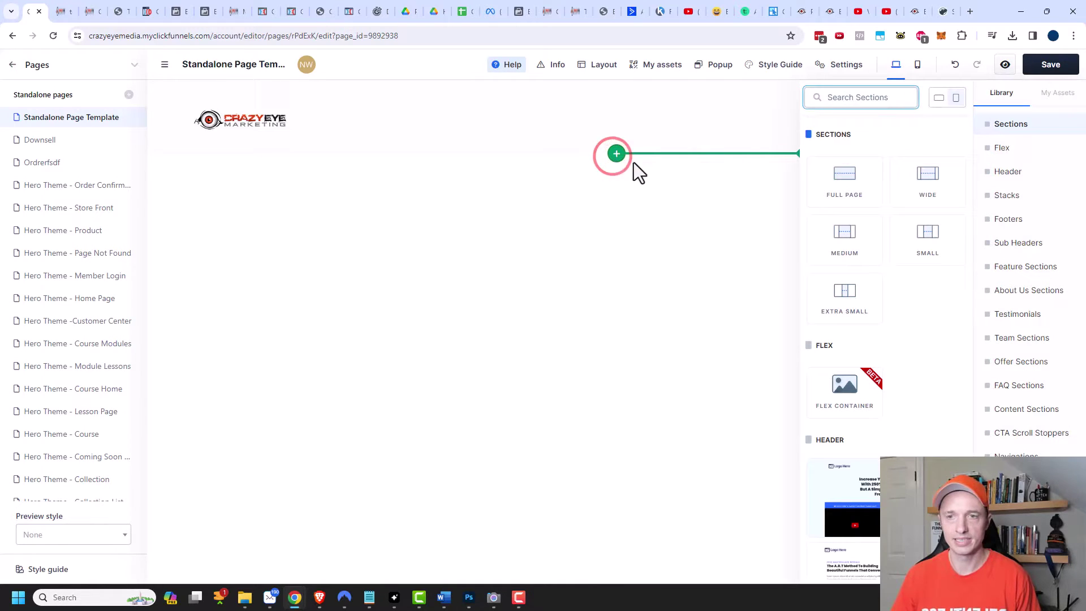
pyautogui.moveTo(851, 181); pyautogui.dragTo(634, 193)
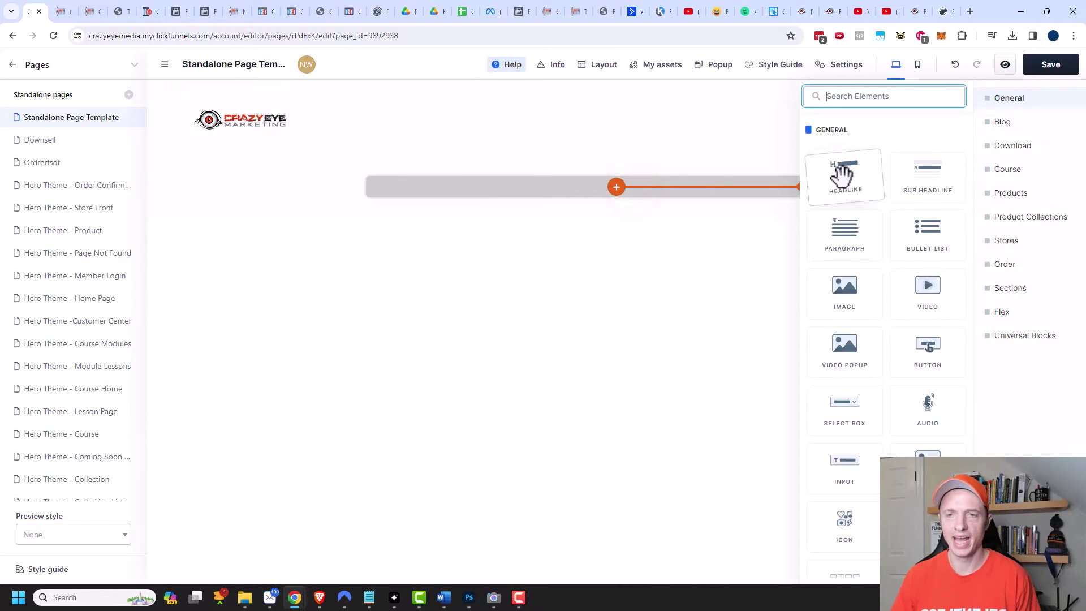
pyautogui.moveTo(846, 176); pyautogui.dragTo(848, 233)
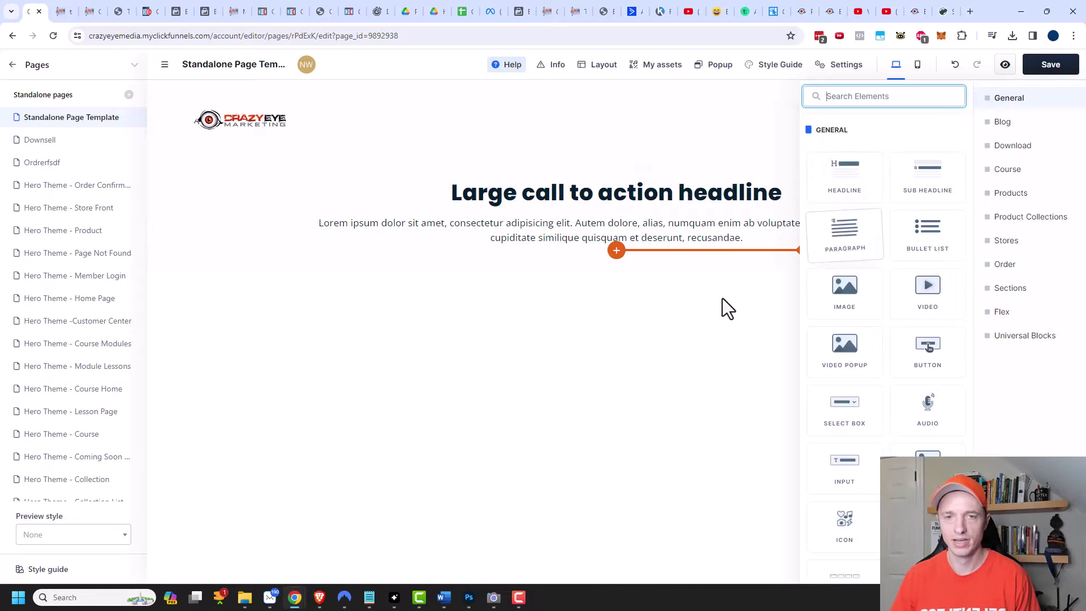
pyautogui.click(676, 323)
pyautogui.click(616, 273)
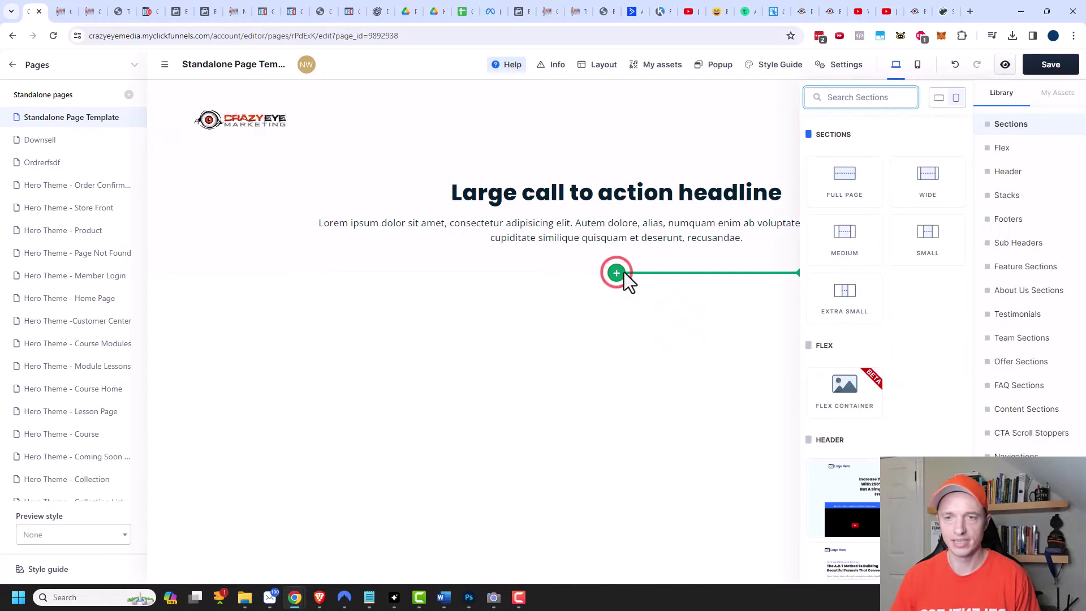
# Step: Drag Footer Universal 1 from My Assets onto the bottom of the page
pyautogui.click(1052, 96)
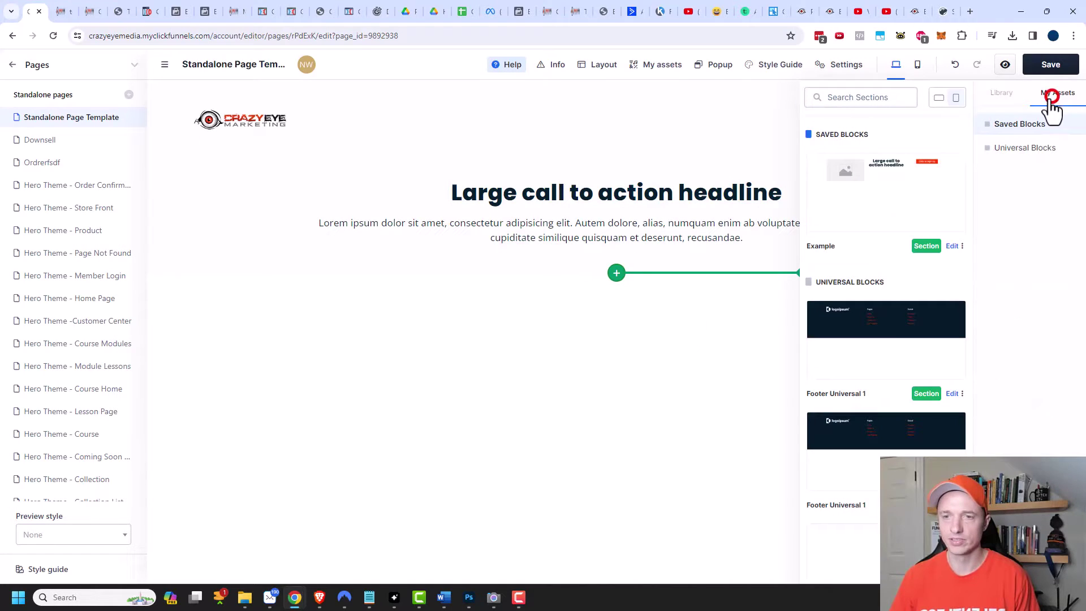
pyautogui.scroll(-5, 888, 317)
pyautogui.moveTo(874, 497); pyautogui.dragTo(602, 473)
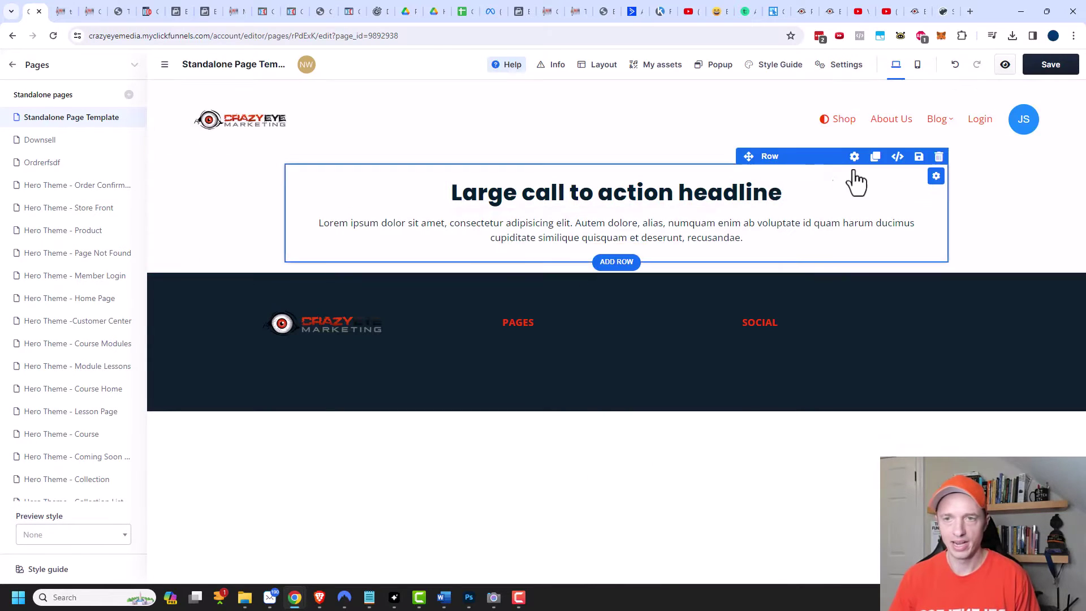
# Step: Zero the headline section's top spacing, save the page, and return to the pages list
pyautogui.click(991, 144)
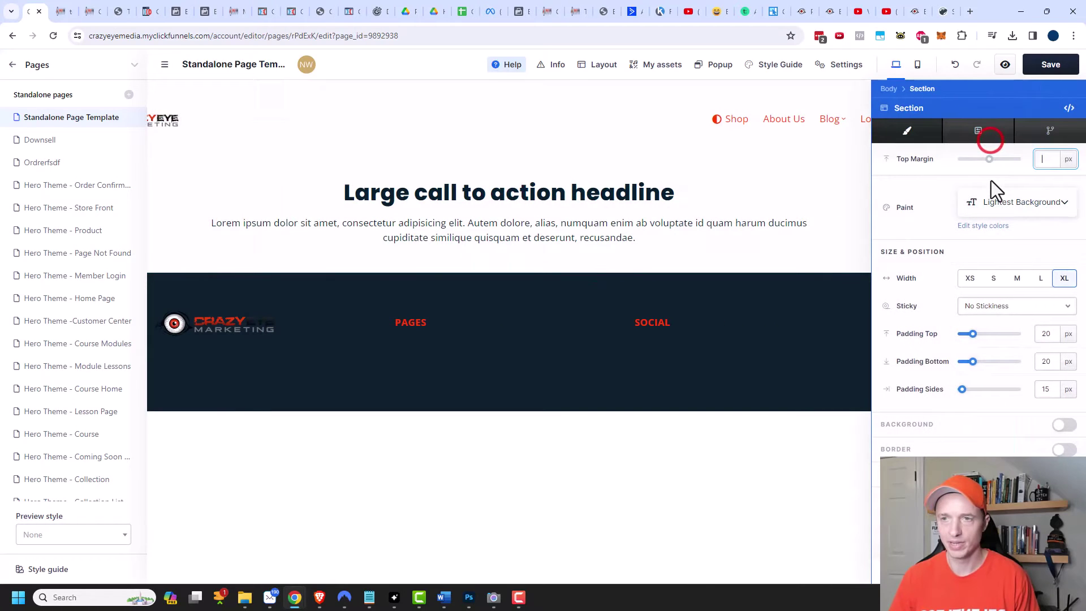
pyautogui.moveTo(973, 334); pyautogui.dragTo(945, 334)
pyautogui.click(739, 483)
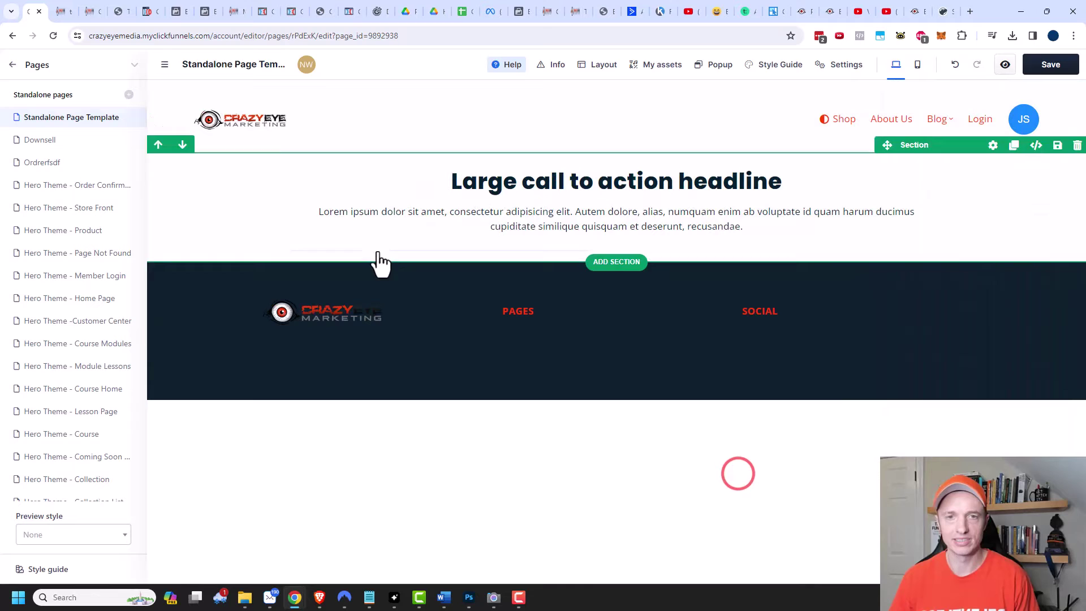
pyautogui.click(609, 184)
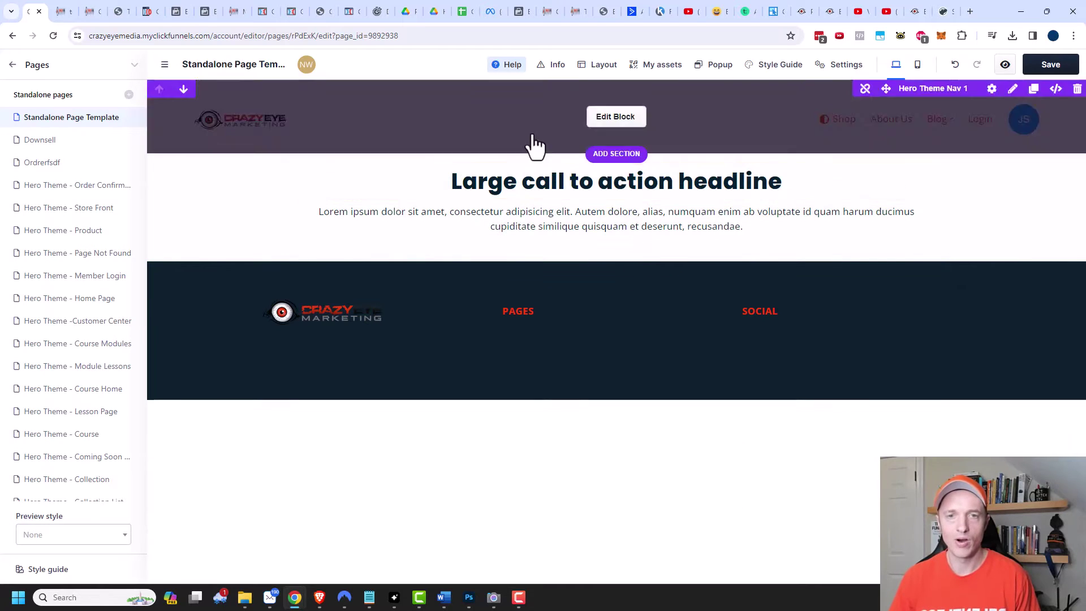
pyautogui.click(1050, 66)
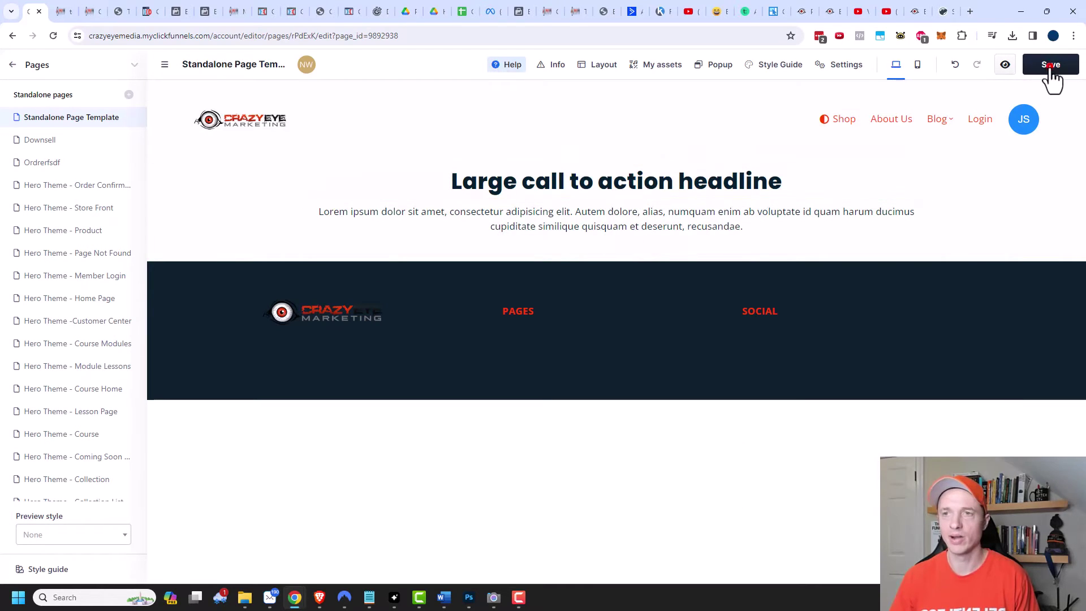
pyautogui.click(12, 64)
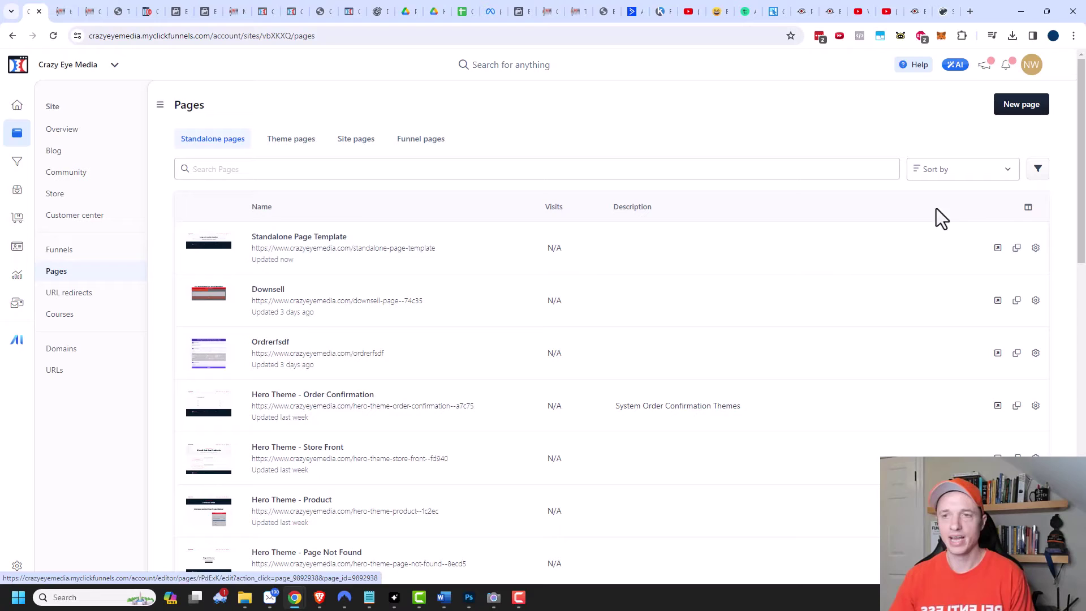
# Step: Duplicate 'Standalone Page Template' and open the copy in the editor
pyautogui.click(1017, 249)
pyautogui.click(659, 347)
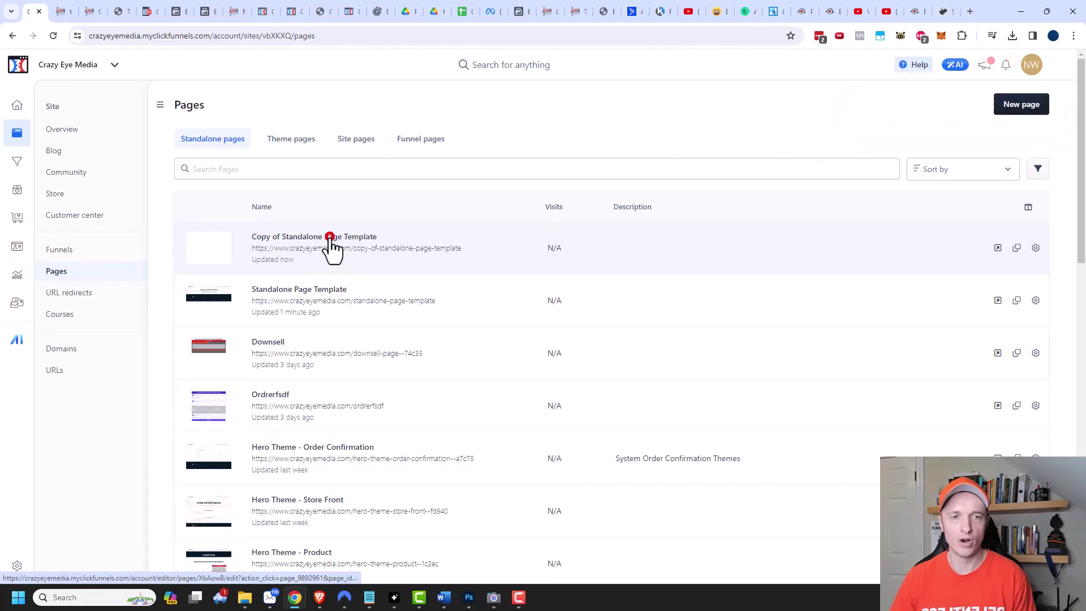
pyautogui.click(330, 238)
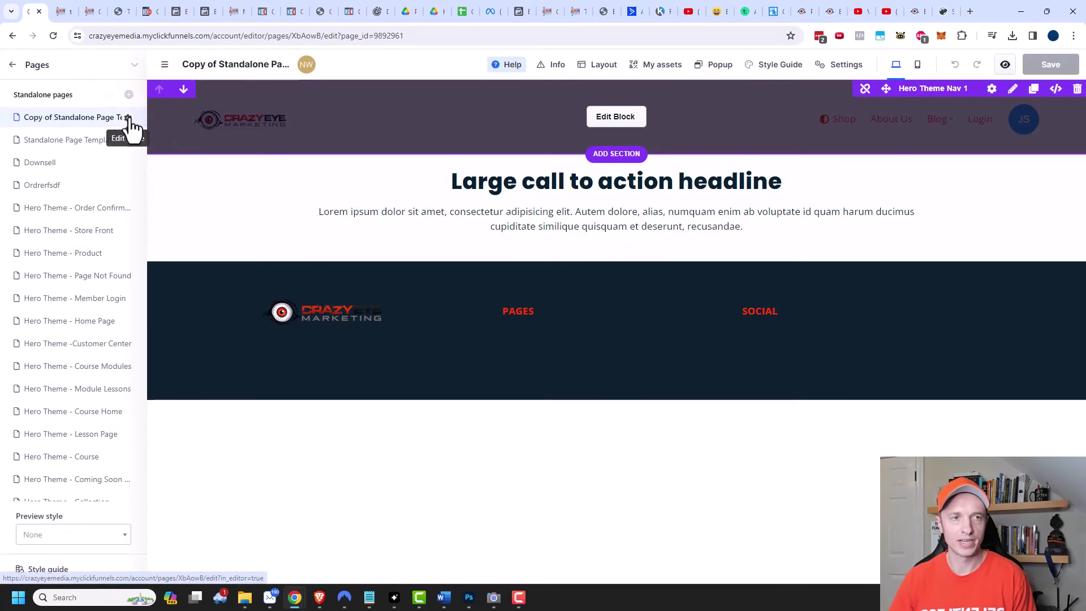
# Step: Set the copied page's title and page description both to 'Privacy Policy'
pyautogui.click(129, 118)
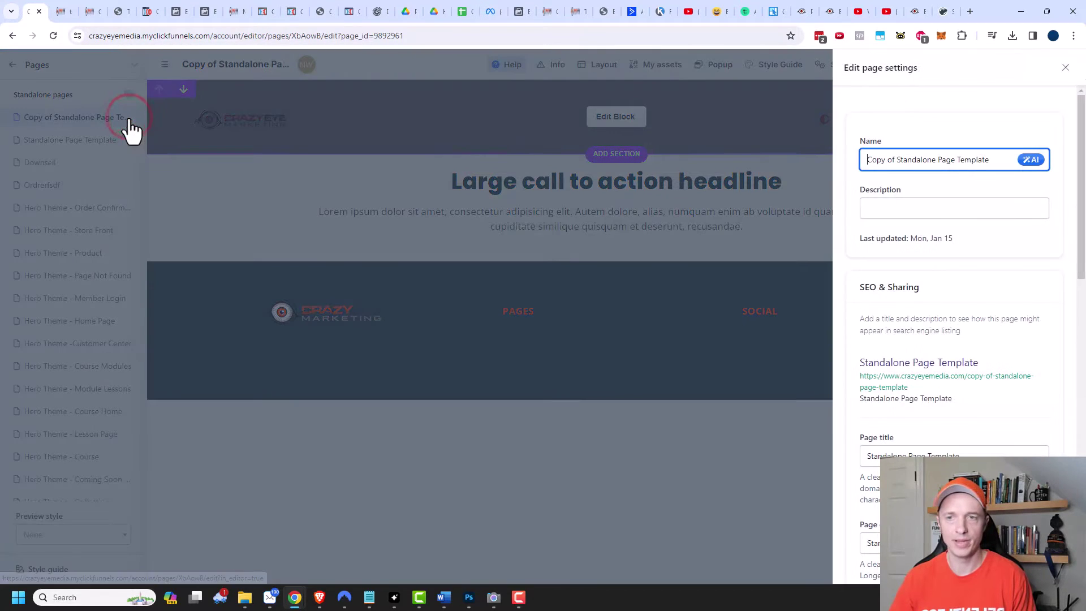
pyautogui.tripleClick(993, 160)
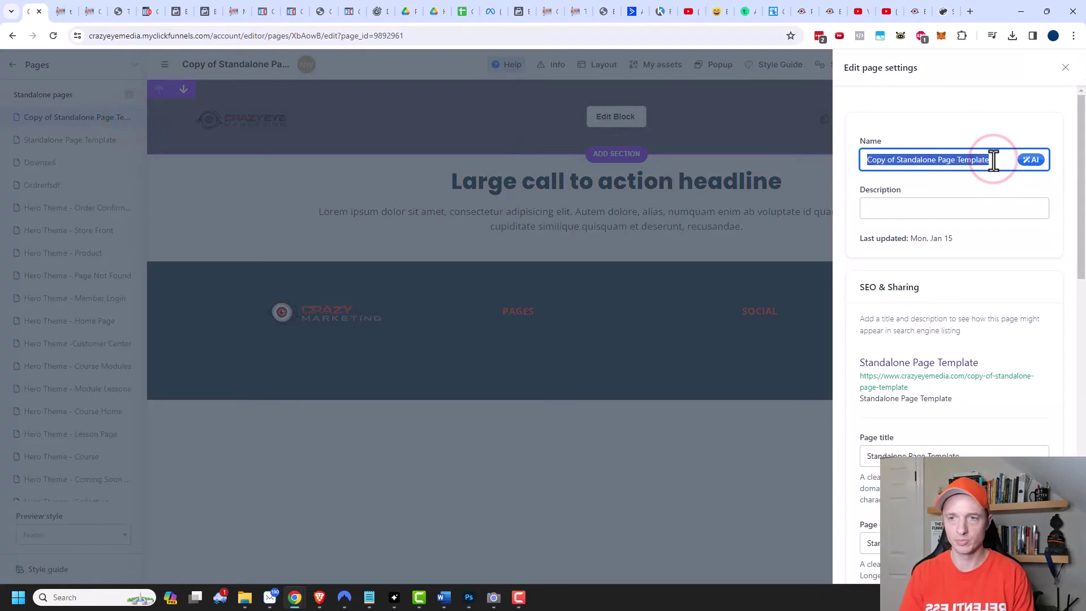
pyautogui.write('Privacy Policy')
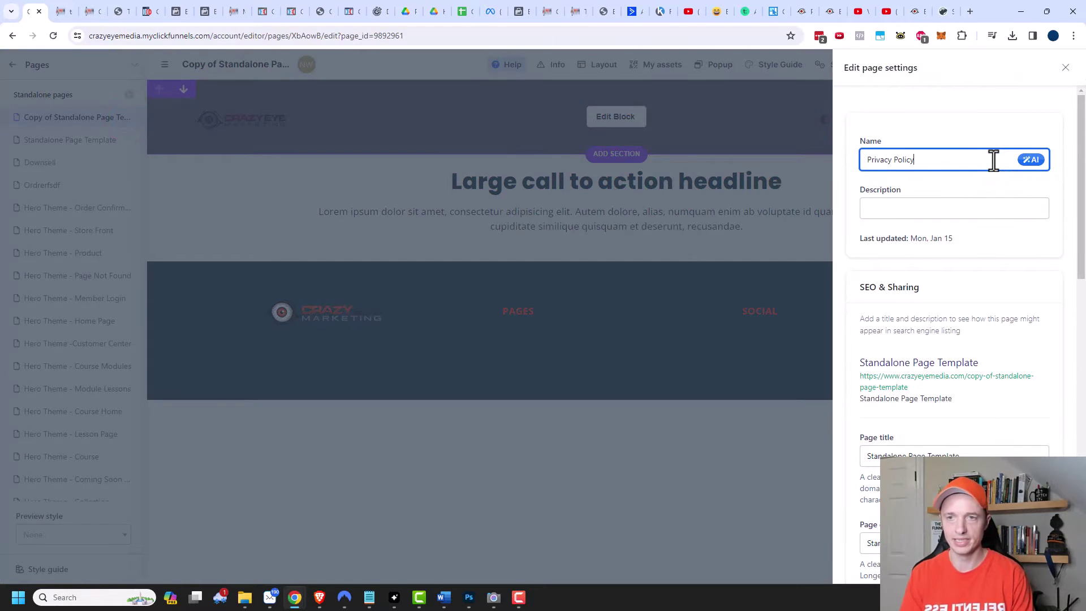
pyautogui.scroll(-2, 992, 317)
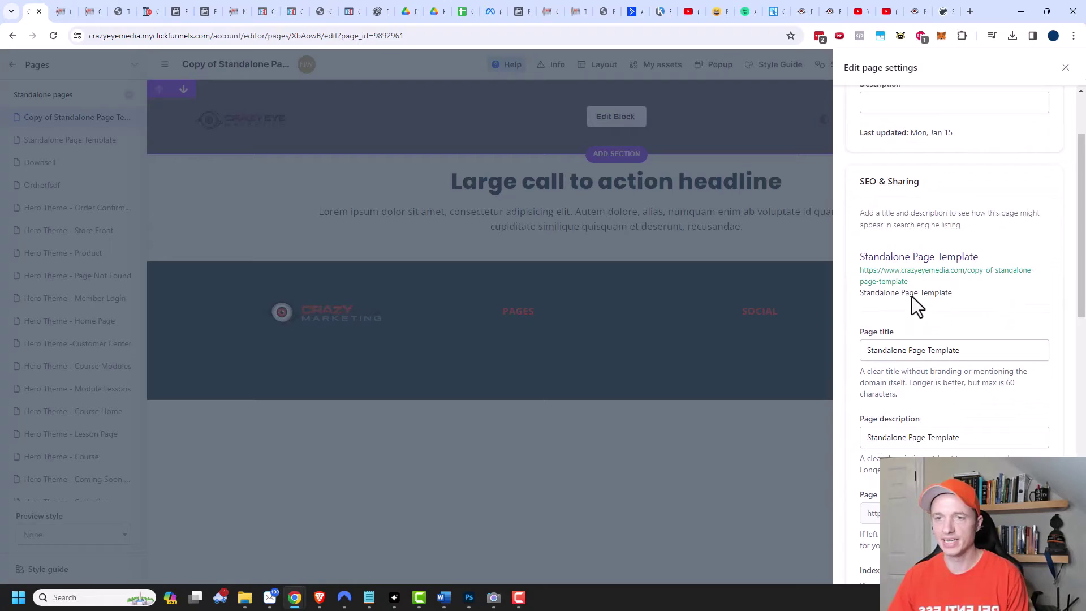
pyautogui.scroll(-2, 916, 305)
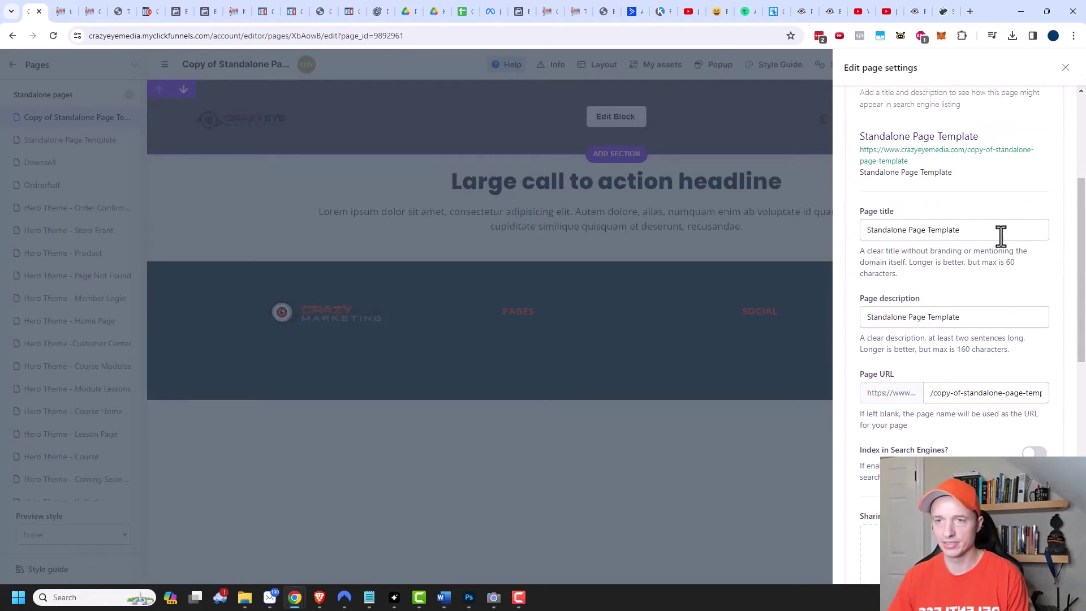
pyautogui.tripleClick(988, 232)
pyautogui.write('Privacy Policy')
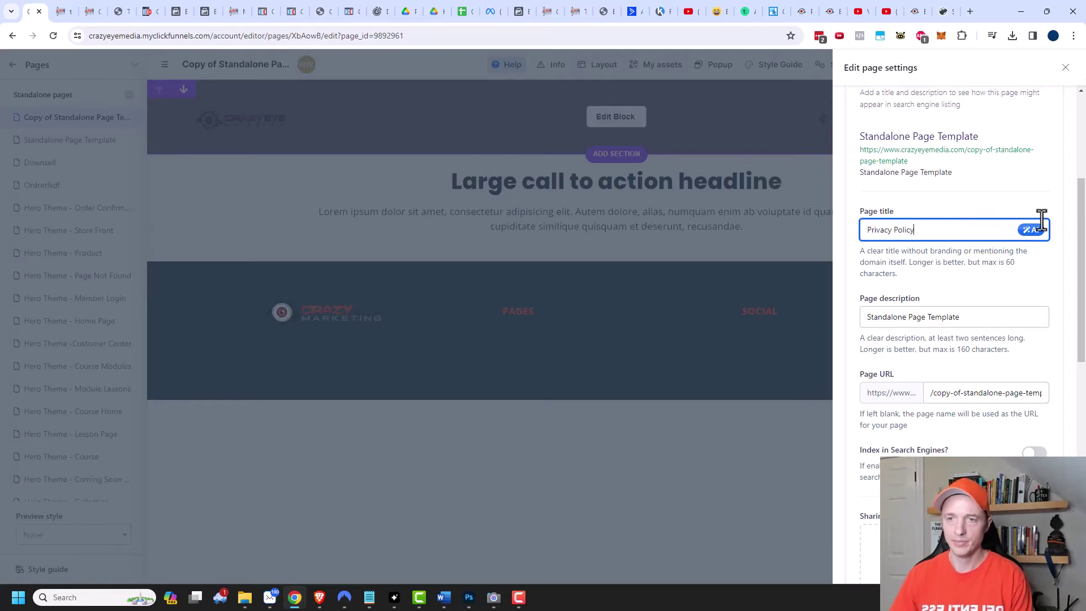
pyautogui.tripleClick(938, 241)
pyautogui.hotkey('ctrl', 'c')
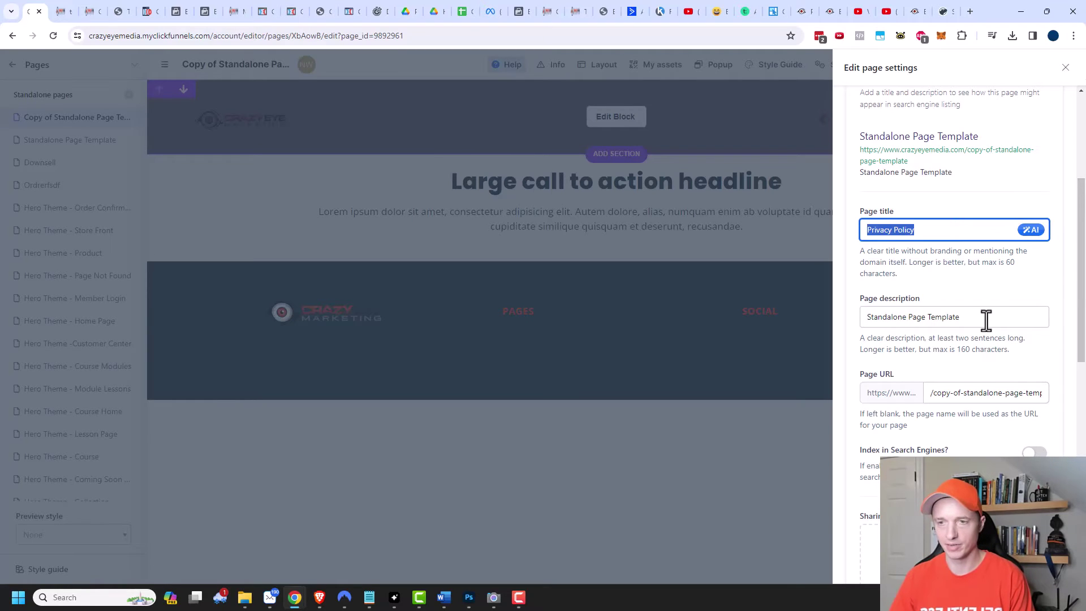
pyautogui.tripleClick(984, 318)
pyautogui.hotkey('ctrl', '-')
pyautogui.hotkey('ctrl', 'v')
# Step: Change the page URL slug to 'privacy-policy' and save the page settings
pyautogui.click(963, 364)
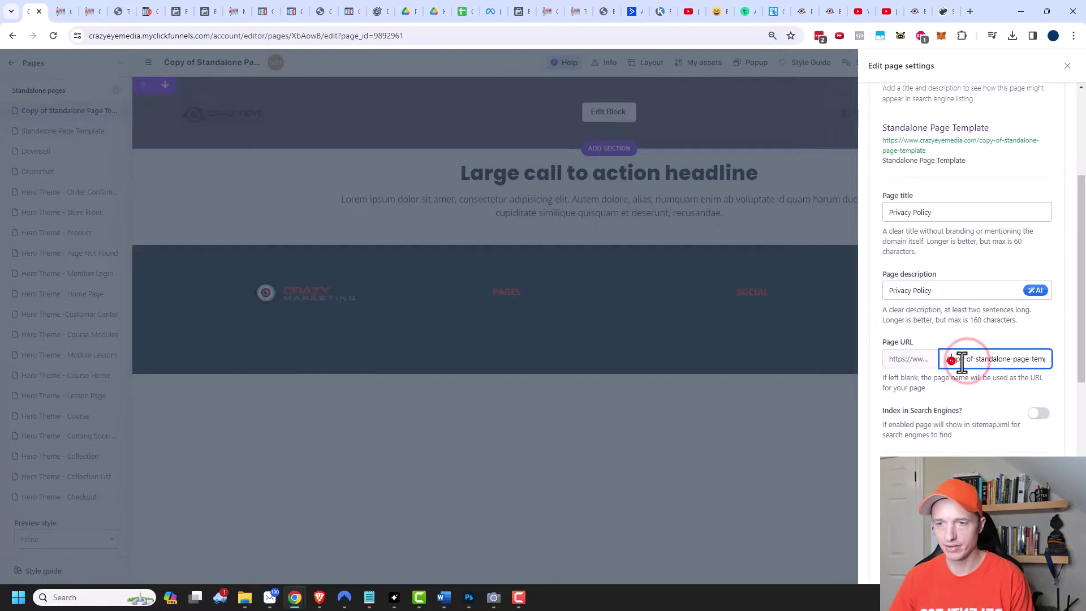
pyautogui.moveTo(958, 361); pyautogui.dragTo(1059, 373)
pyautogui.press('BackSpace')
pyautogui.write('pr')
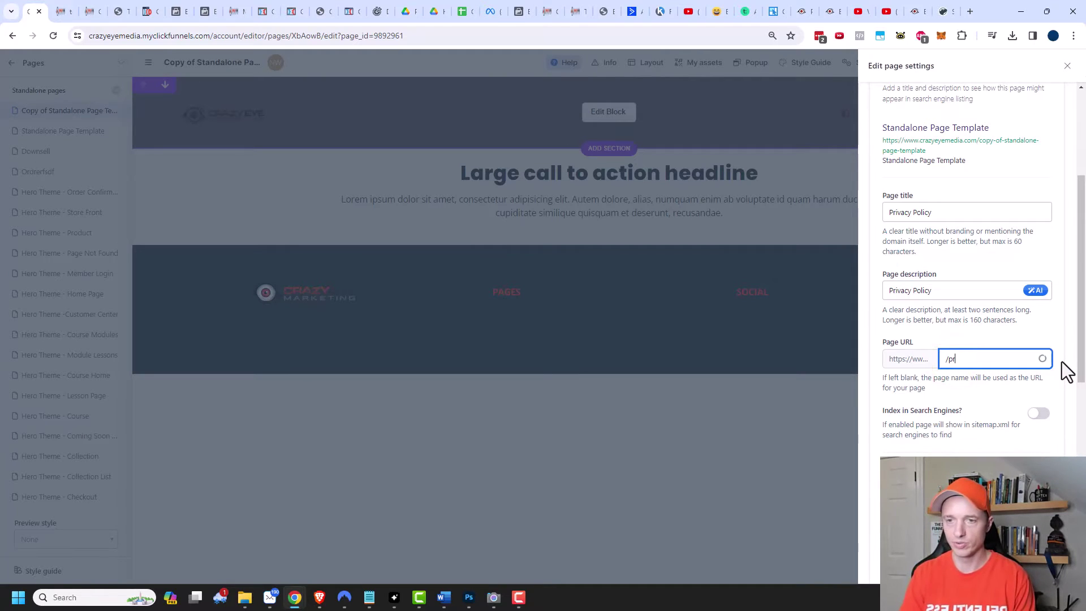
pyautogui.write('ivac')
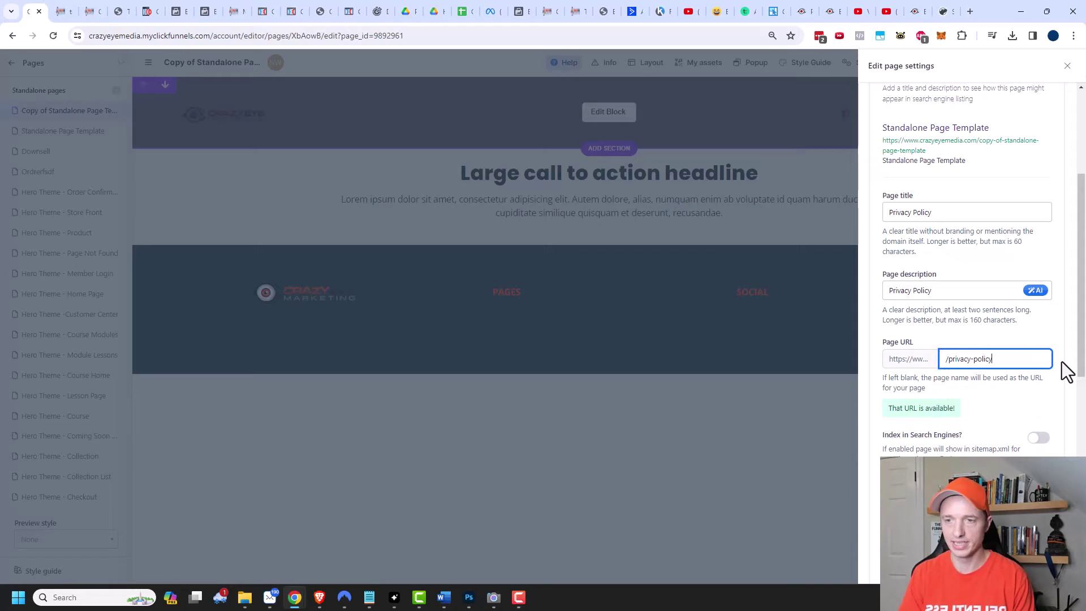
pyautogui.write('y-policy')
pyautogui.hotkey('ctrl', '+')
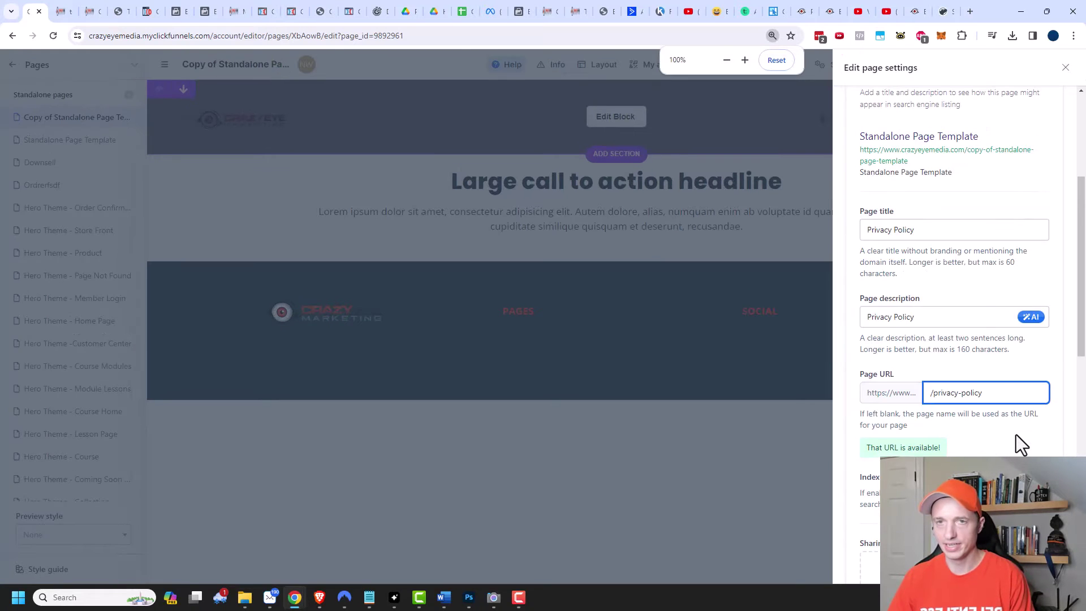
pyautogui.scroll(-3, 1016, 434)
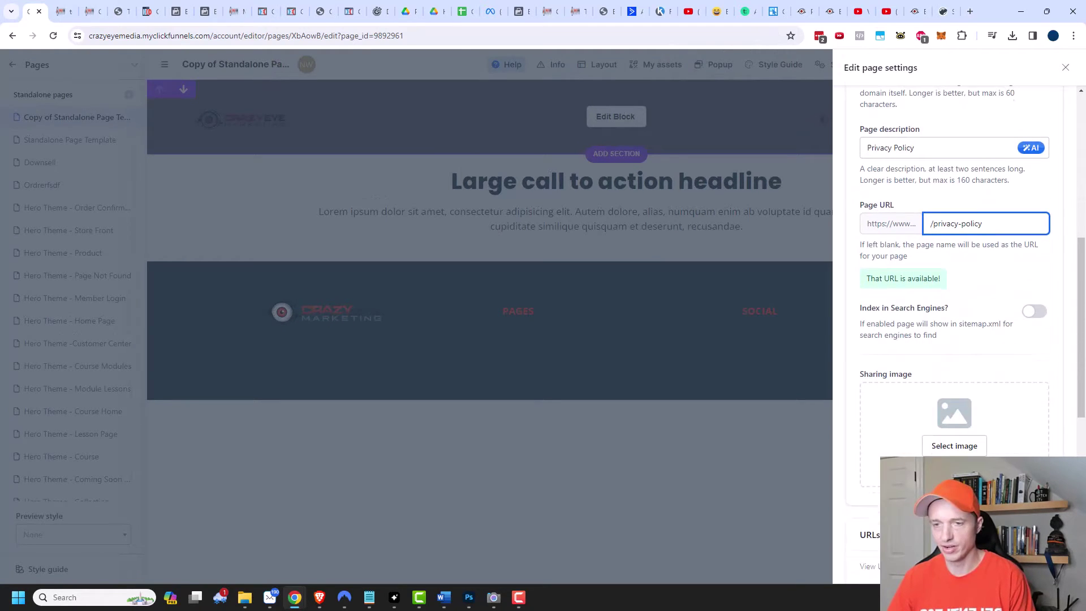
pyautogui.scroll(-6, 969, 444)
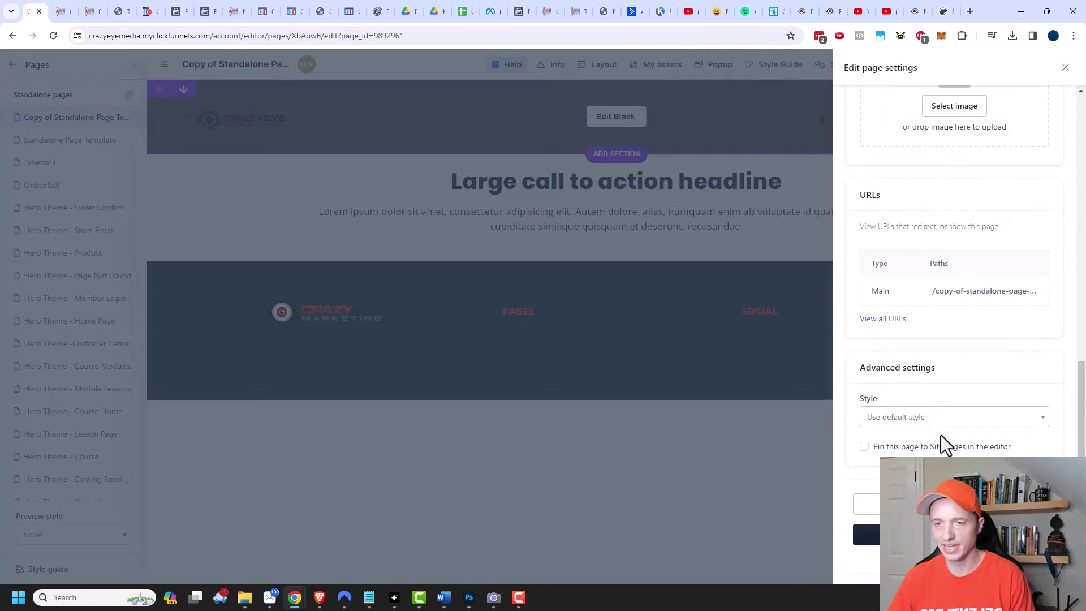
pyautogui.scroll(-2, 941, 435)
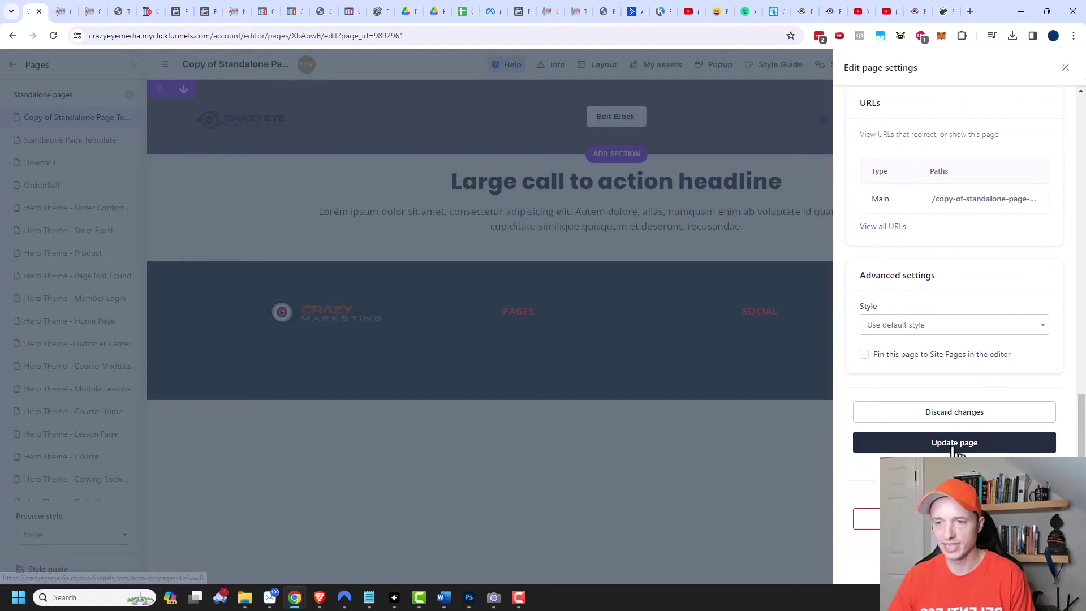
pyautogui.click(954, 443)
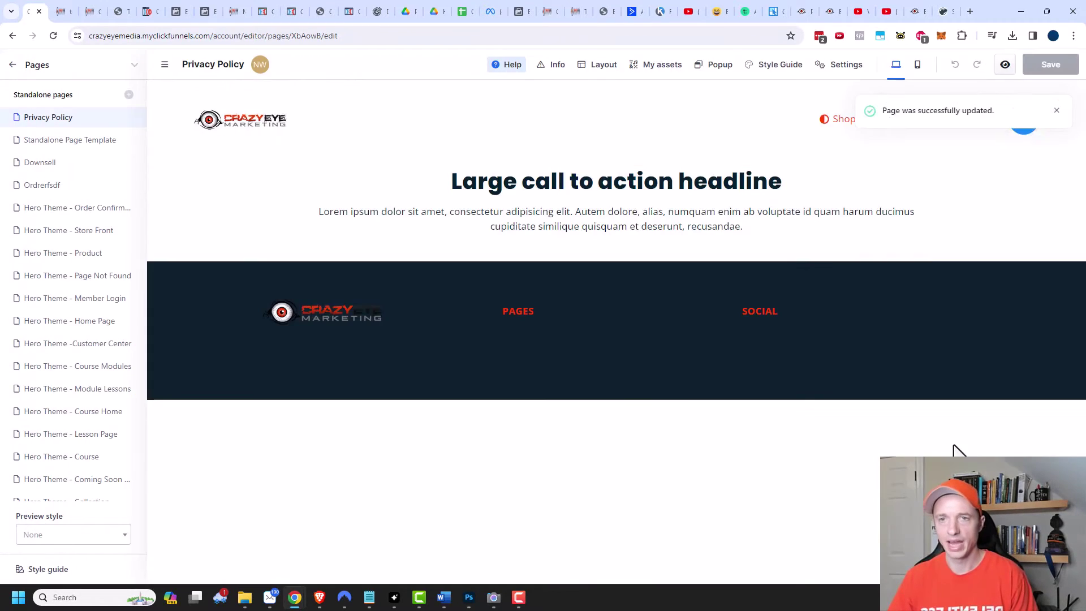
# Step: Replace the large headline placeholder with 'Privacy Policy', leaving the paragraph unchanged
pyautogui.click(623, 181)
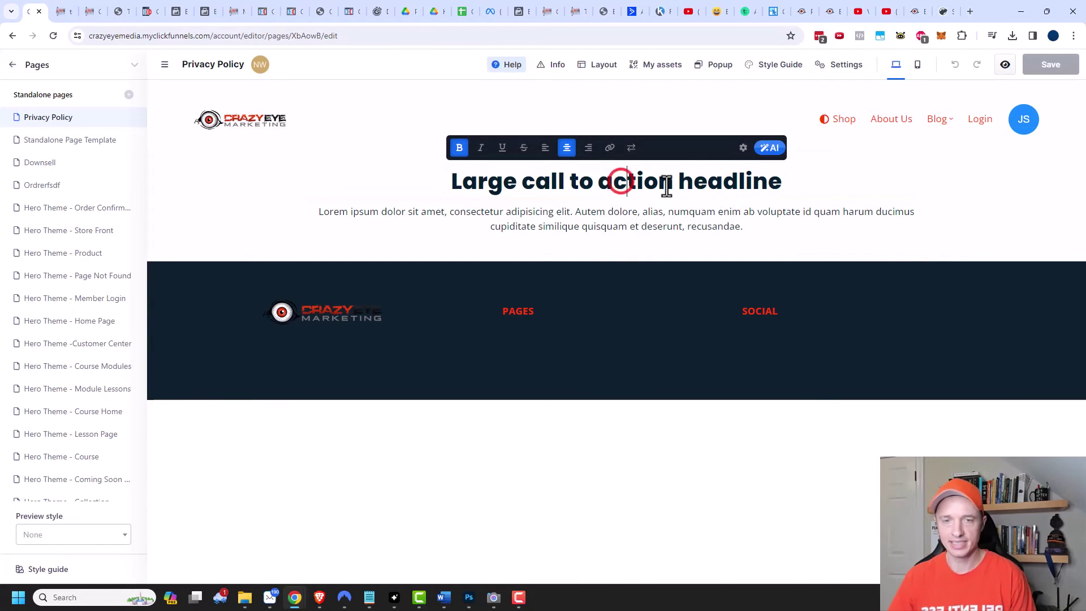
pyautogui.hotkey('ctrl', 'a')
pyautogui.write('Pr')
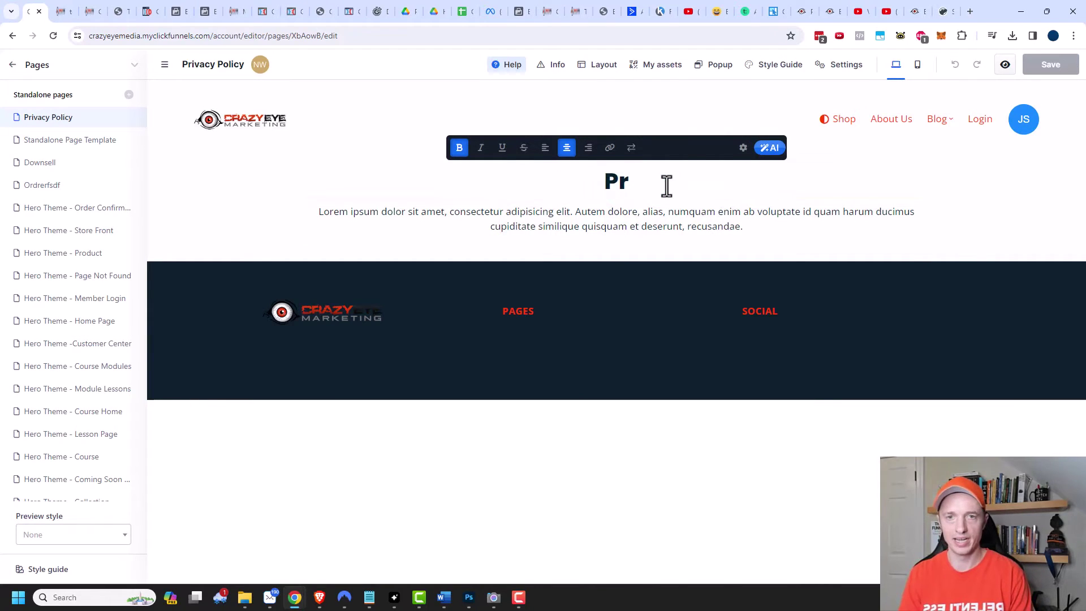
pyautogui.write('eivacy Policy')
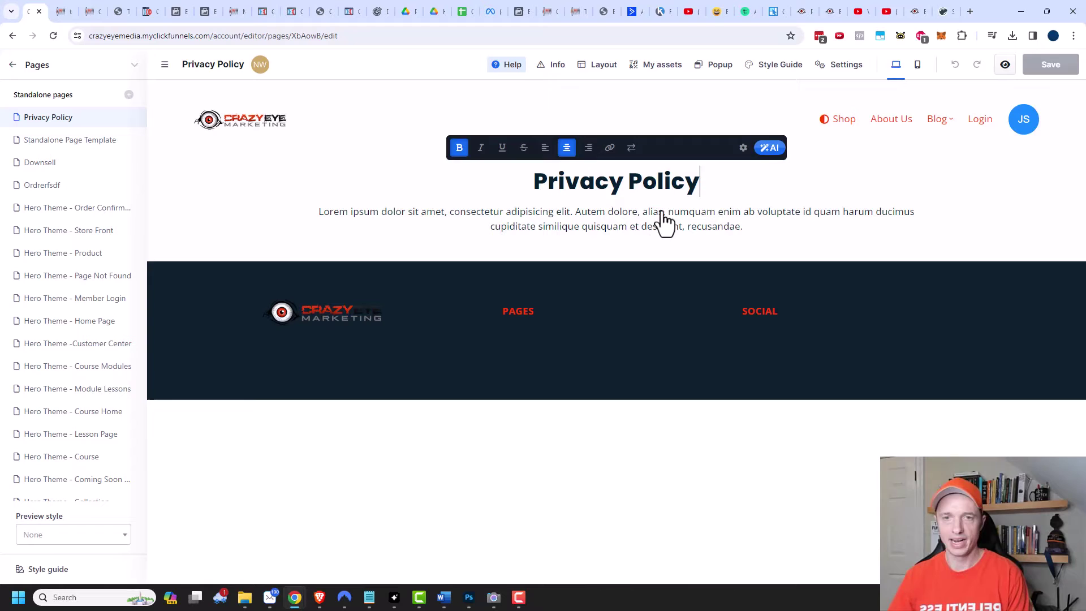
pyautogui.click(661, 215)
pyautogui.click(655, 218)
pyautogui.tripleClick(667, 212)
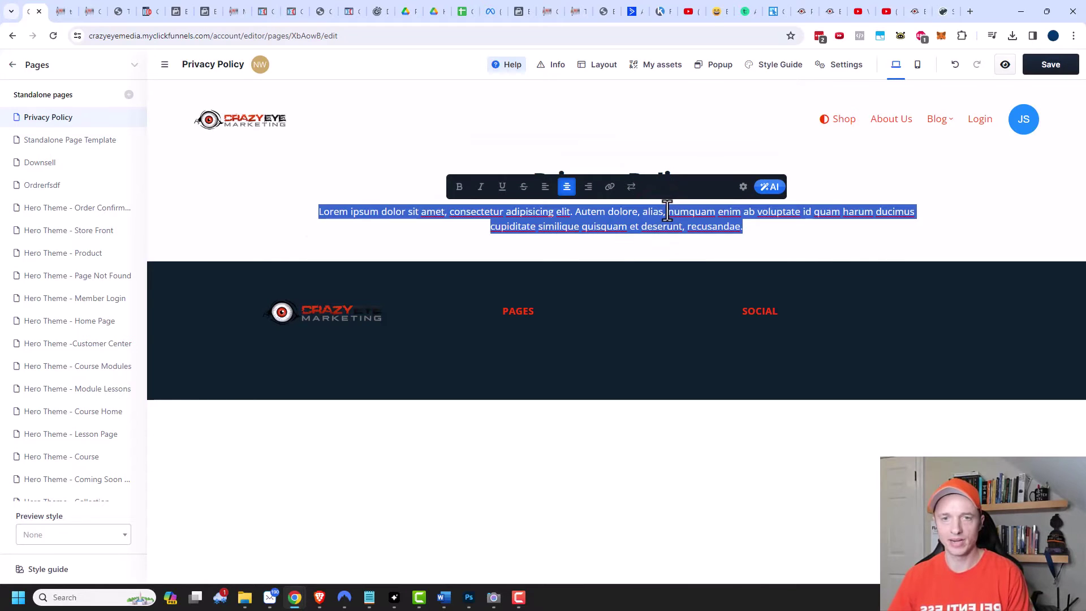
pyautogui.click(735, 447)
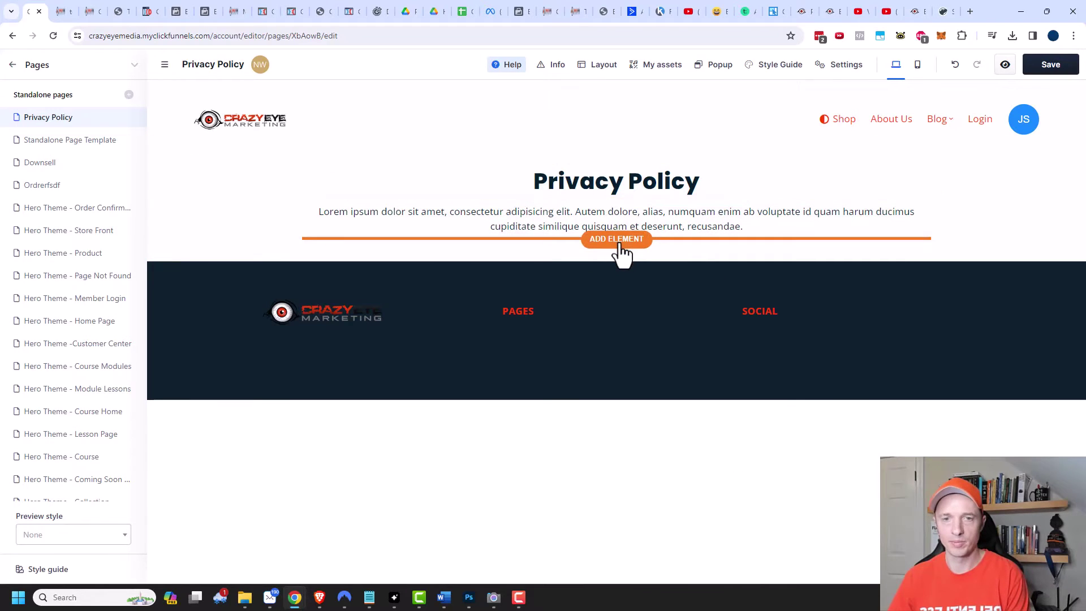
# Step: Add a Custom JS/HTML element below the paragraph, found by searching 'html'
pyautogui.click(616, 239)
pyautogui.click(866, 100)
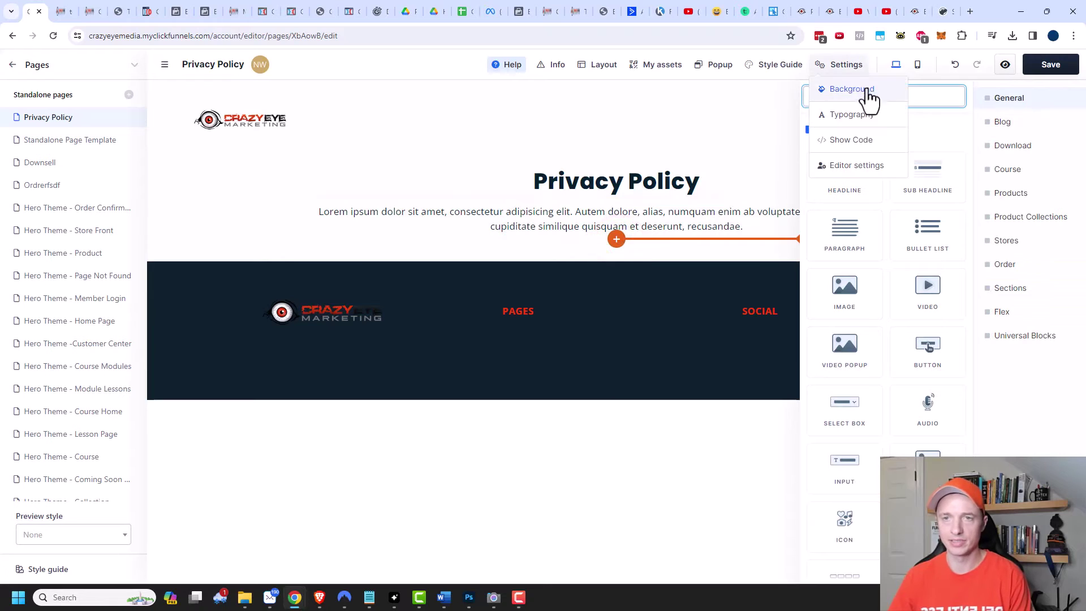
pyautogui.click(935, 101)
pyautogui.write('html')
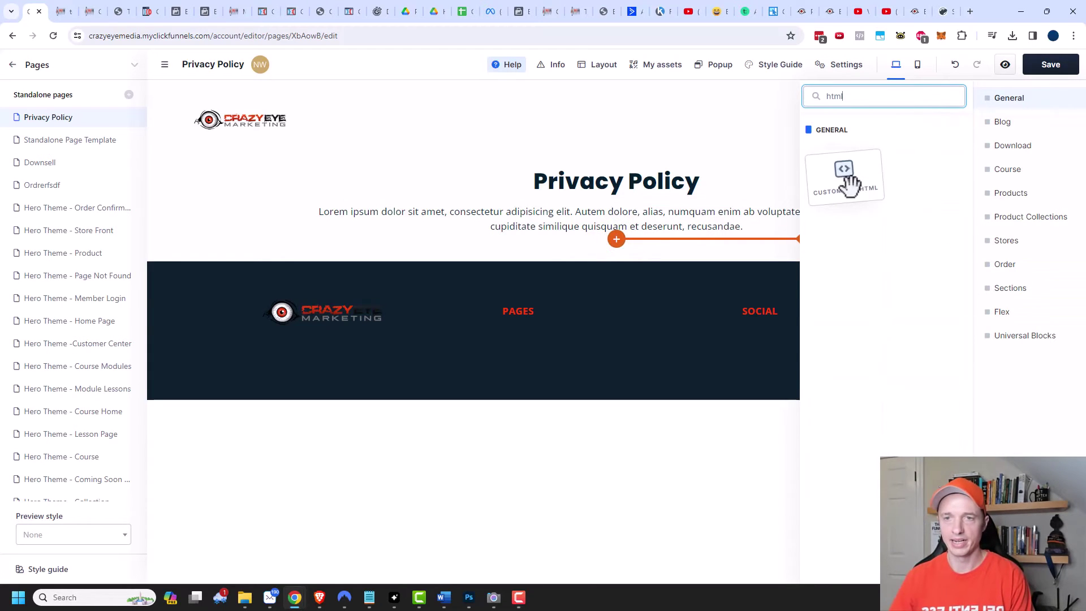
pyautogui.click(849, 186)
# Step: Paste the privacy policy HTML into its code editor and strip the document header and closing body/html tags
pyautogui.click(634, 268)
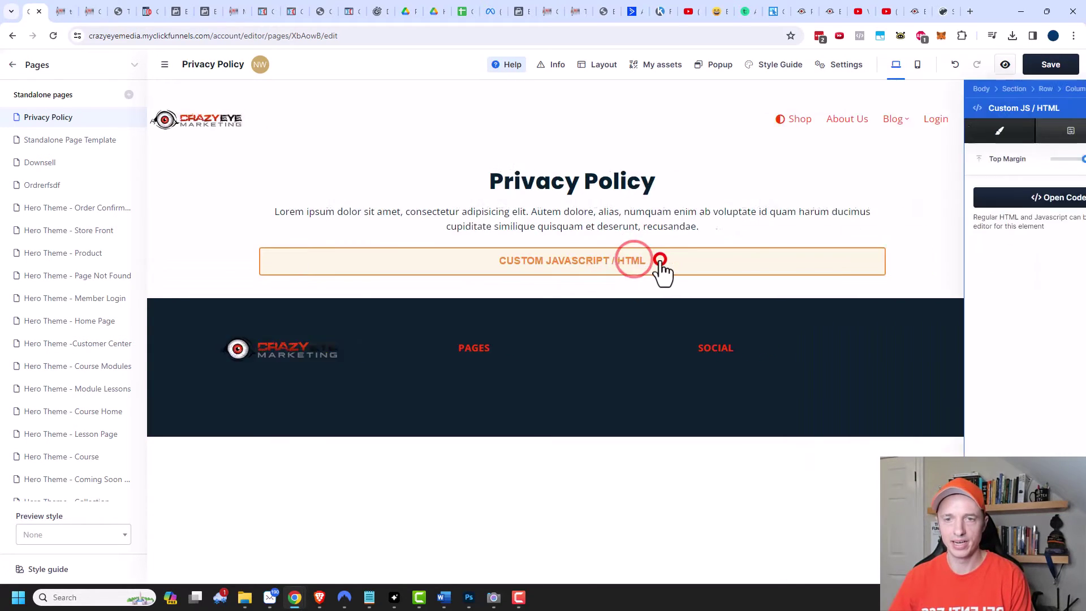
pyautogui.click(1029, 199)
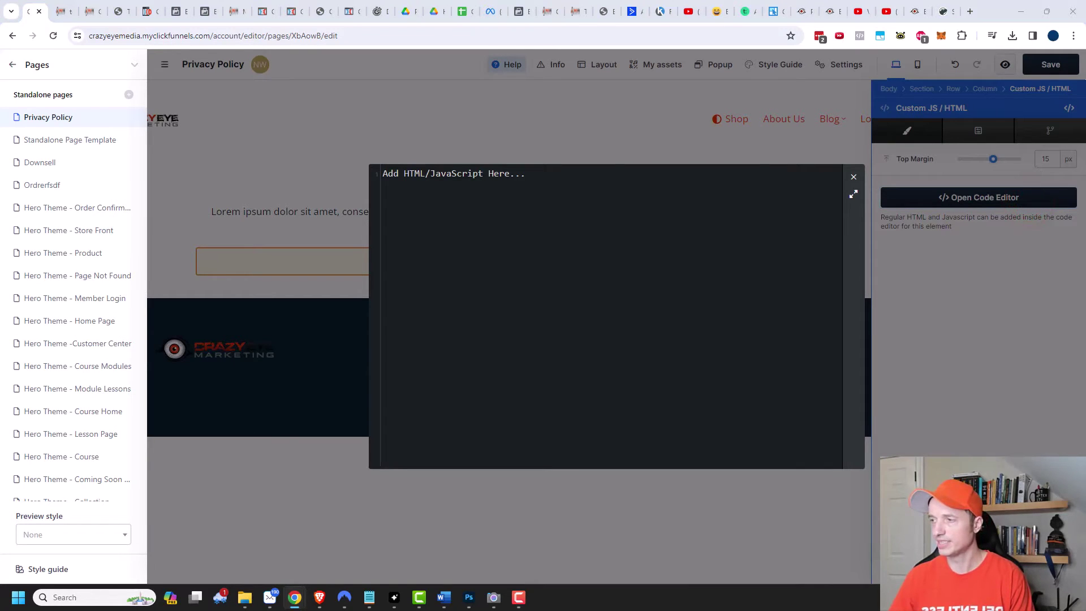
pyautogui.hotkey('ctrl', 'v')
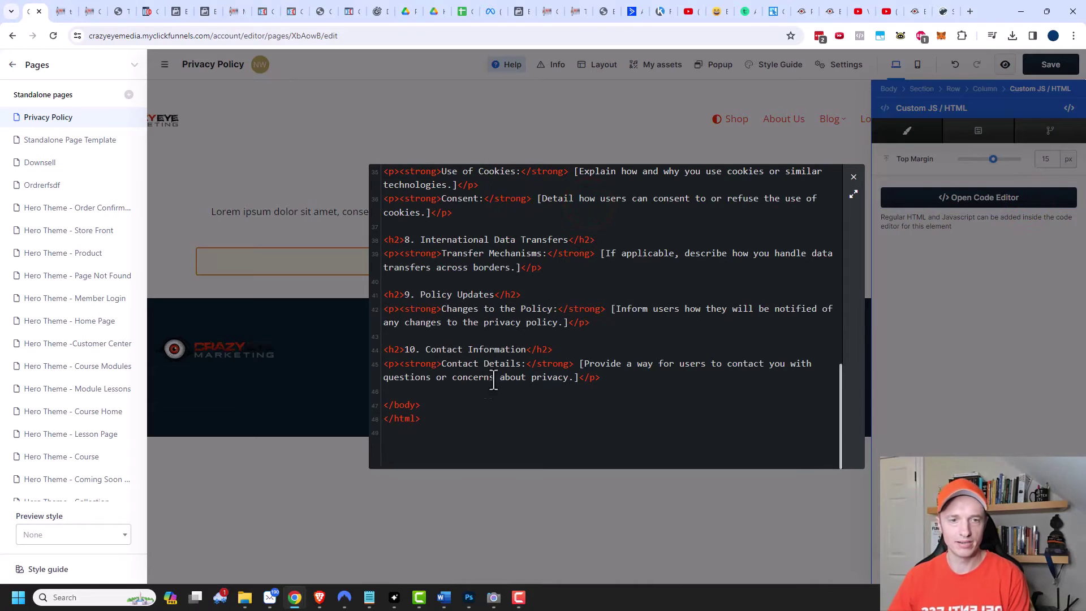
pyautogui.moveTo(404, 432); pyautogui.dragTo(379, 404)
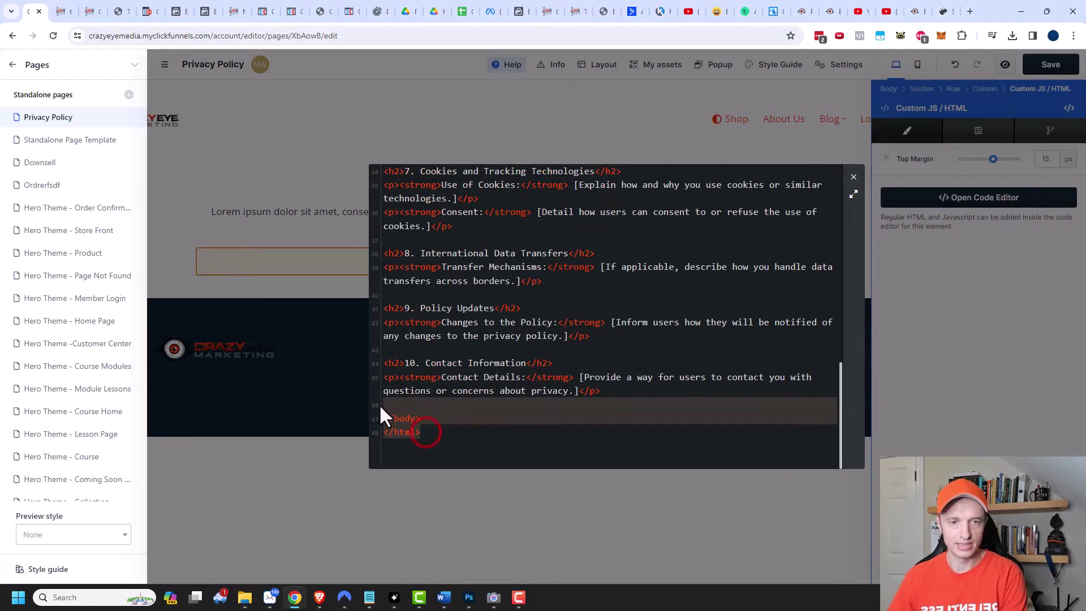
pyautogui.press('BackSpace')
pyautogui.press('BackSpace')
pyautogui.scroll(10, 820, 417)
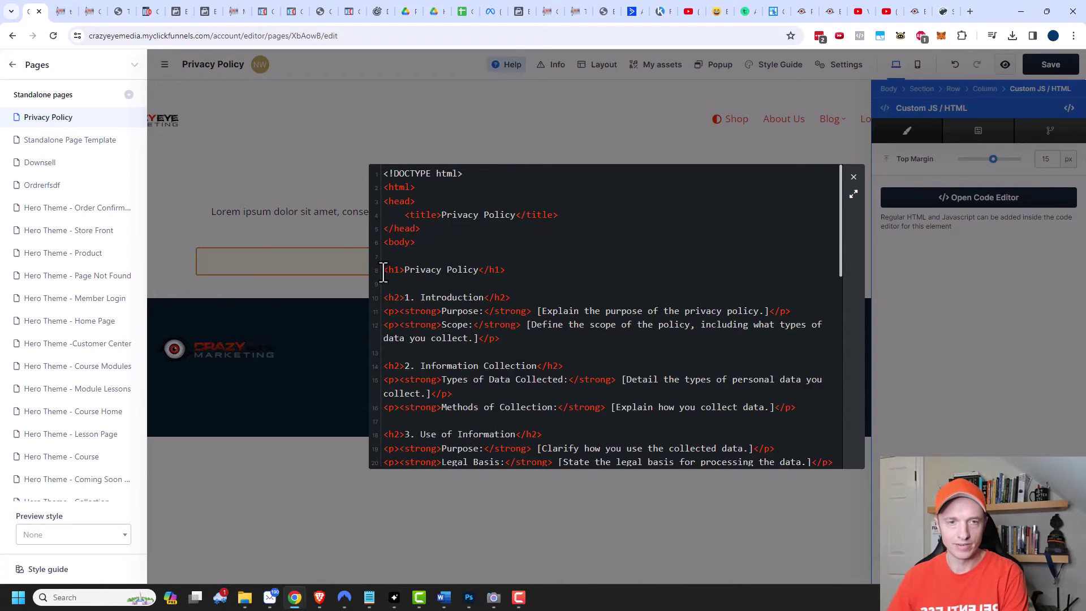
pyautogui.moveTo(383, 271); pyautogui.dragTo(383, 164)
pyautogui.press('BackSpace')
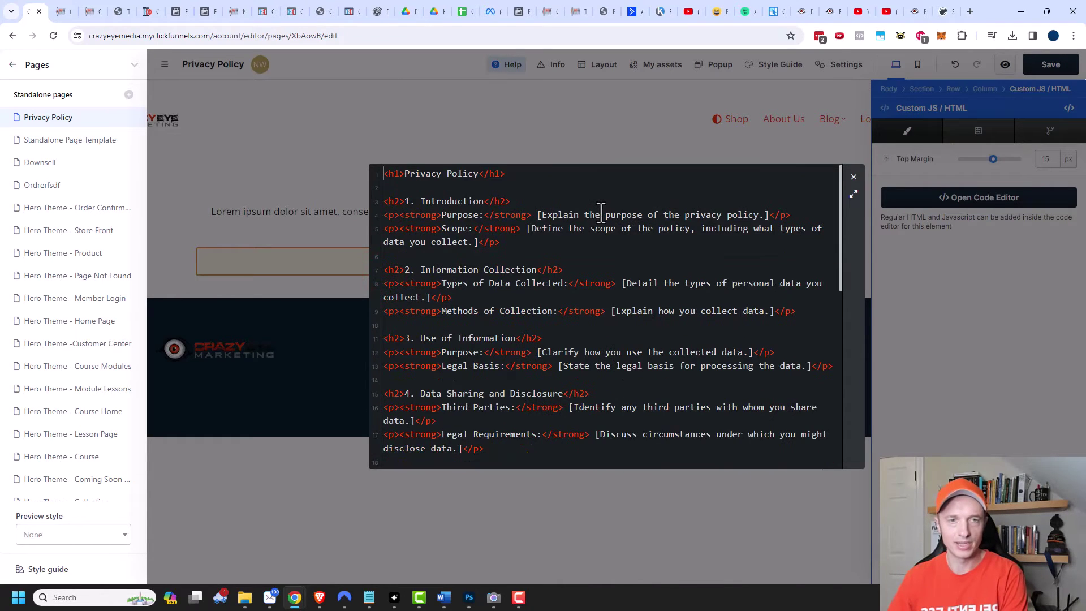
pyautogui.scroll(-6, 786, 271)
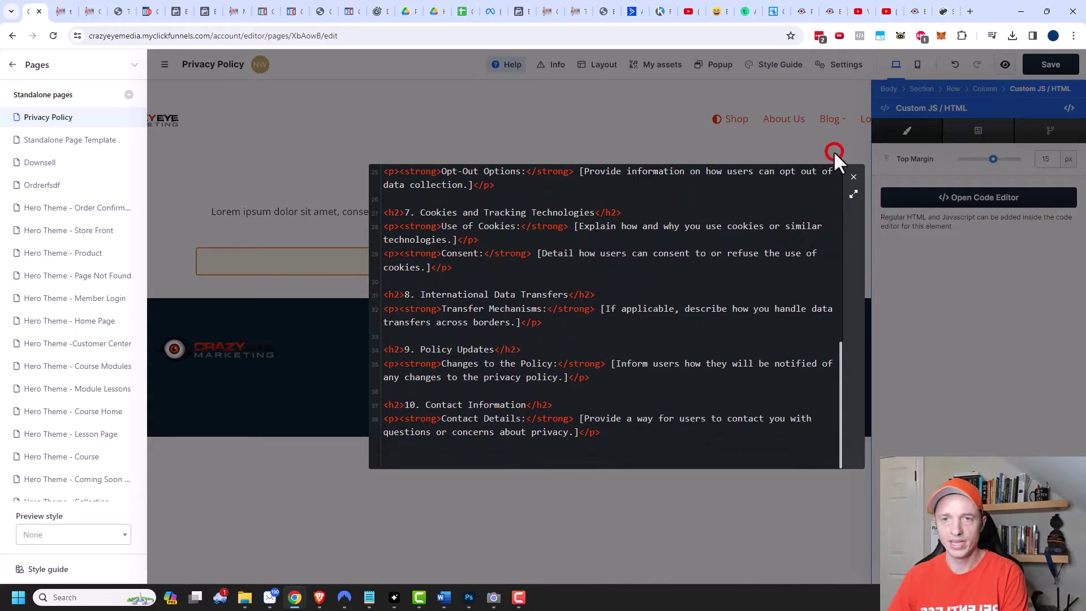
# Step: Close the HTML editor, delete the lorem ipsum paragraph, and save the page
pyautogui.click(854, 178)
pyautogui.click(849, 223)
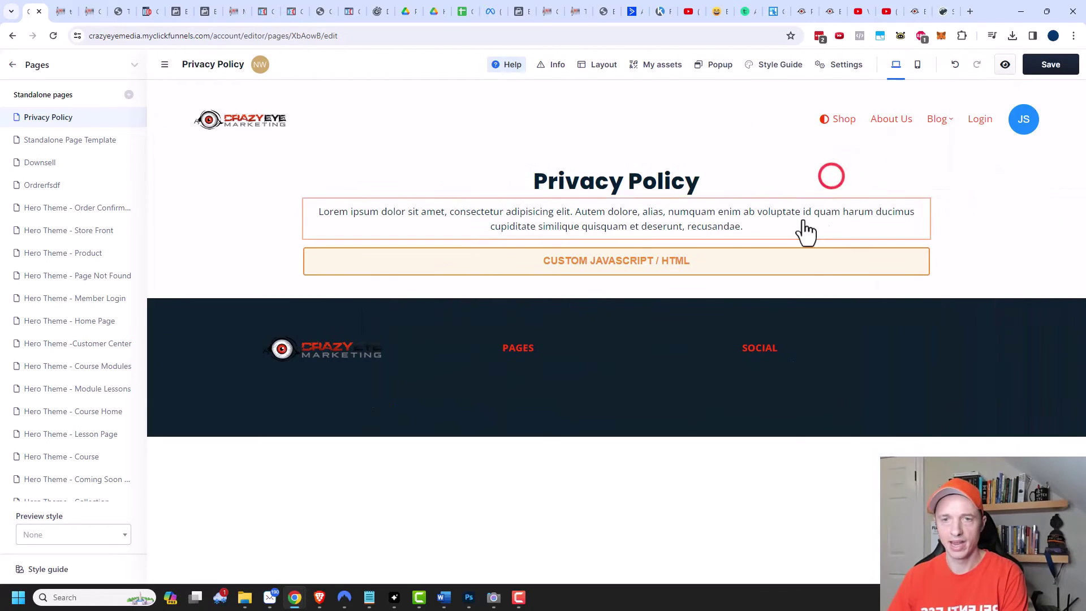
pyautogui.click(921, 191)
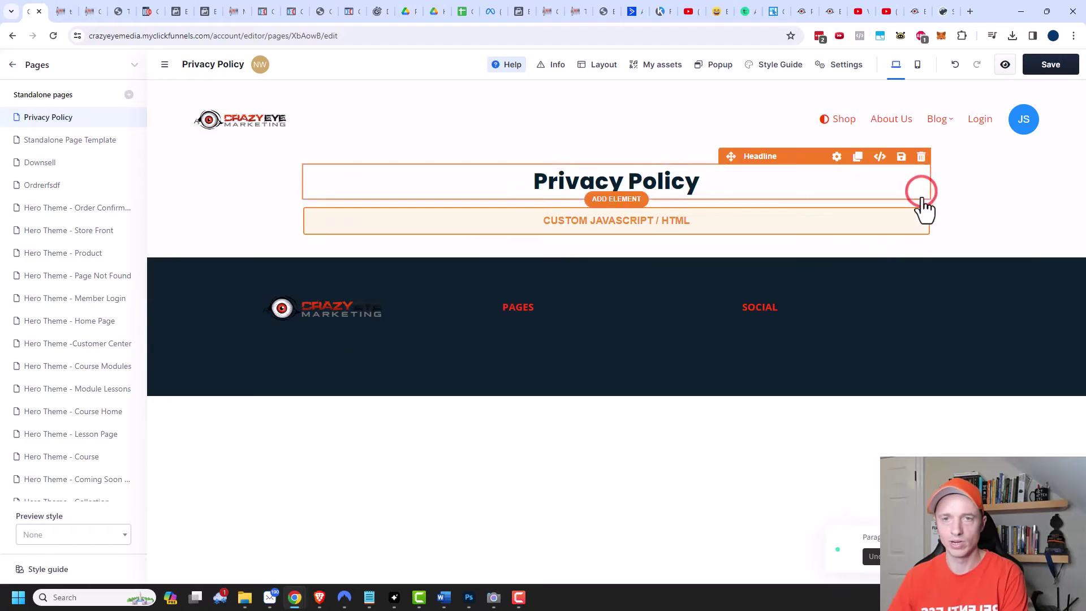
pyautogui.click(1051, 70)
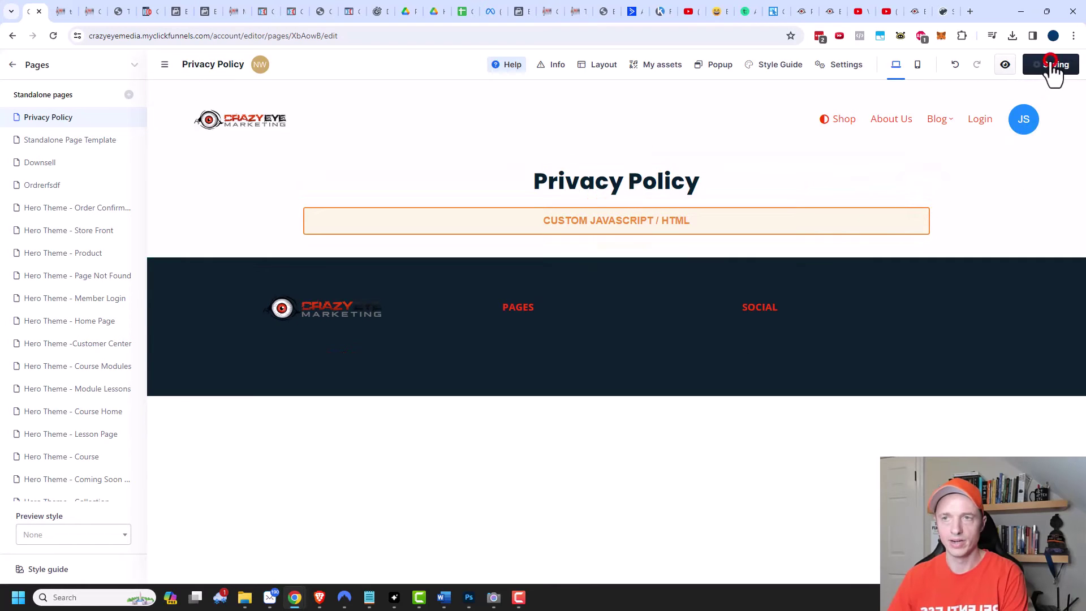
# Step: Preview the Privacy Policy page in a new tab, then go back to the editor
pyautogui.click(1006, 65)
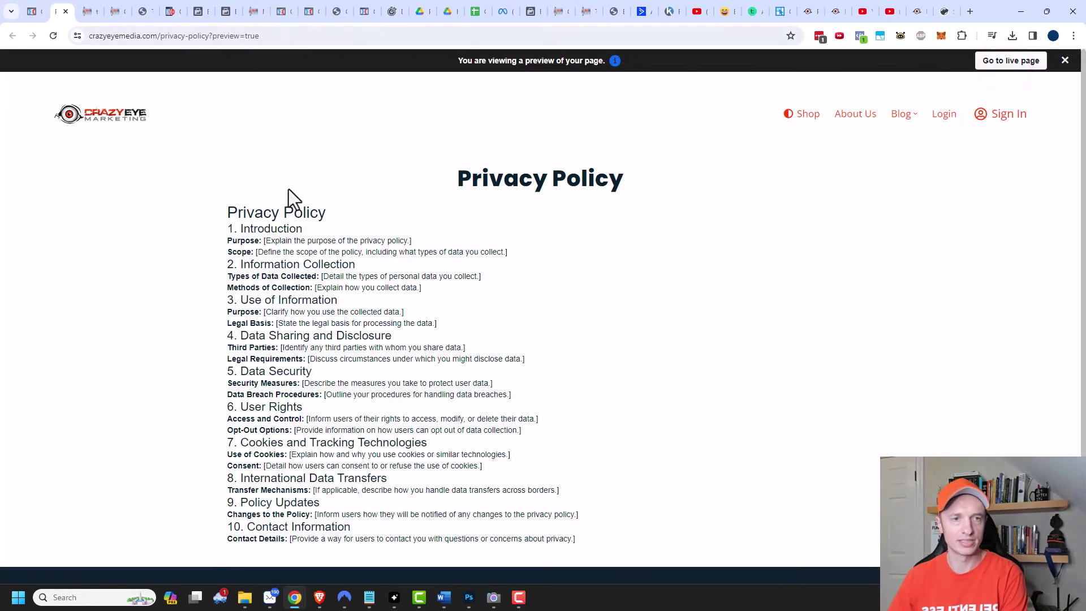
pyautogui.scroll(-2, 315, 315)
pyautogui.scroll(2, 340, 320)
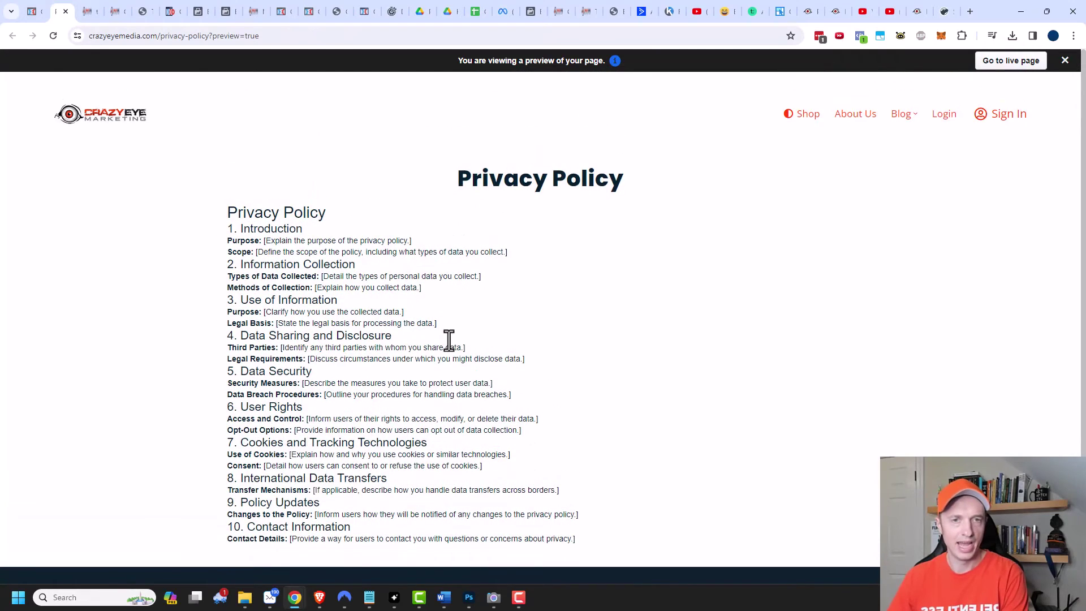
pyautogui.scroll(-2, 449, 345)
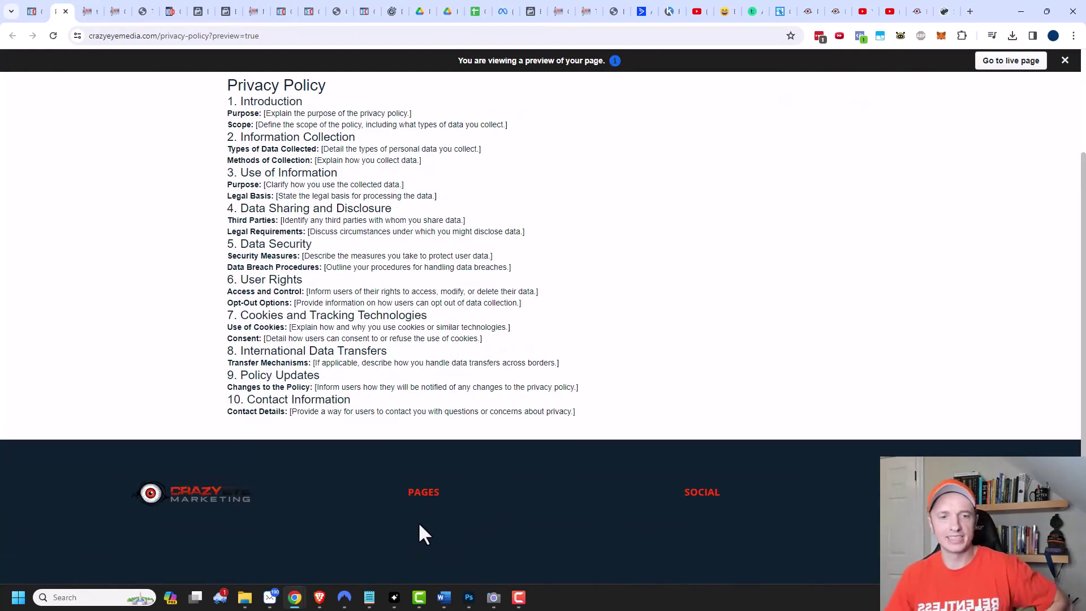
pyautogui.click(31, 11)
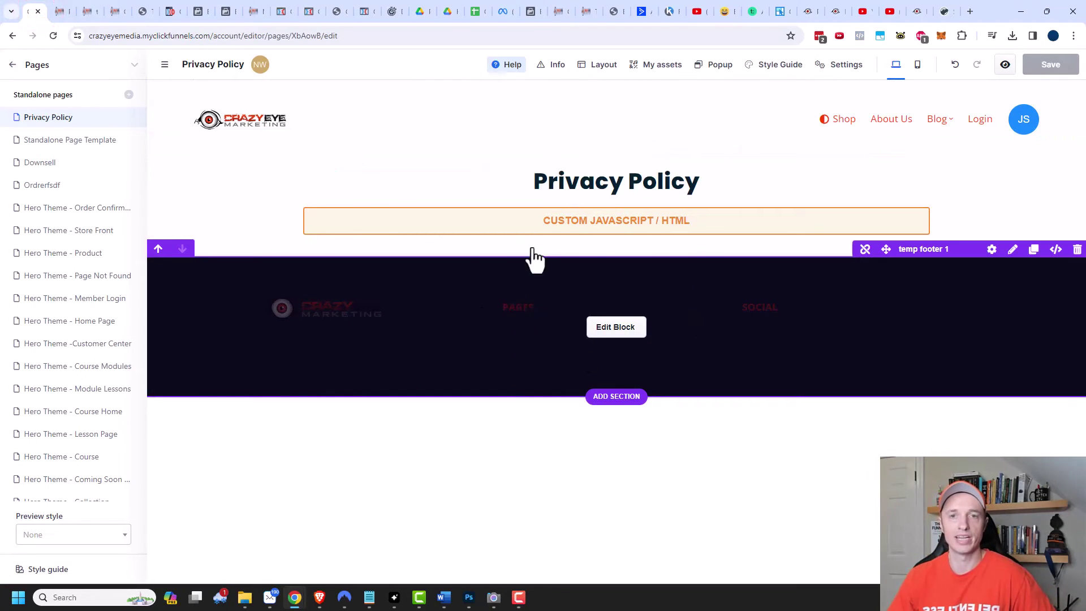
# Step: In the universal footer, add a bullet list under PAGES reading 'Privacy Policy'
pyautogui.click(622, 331)
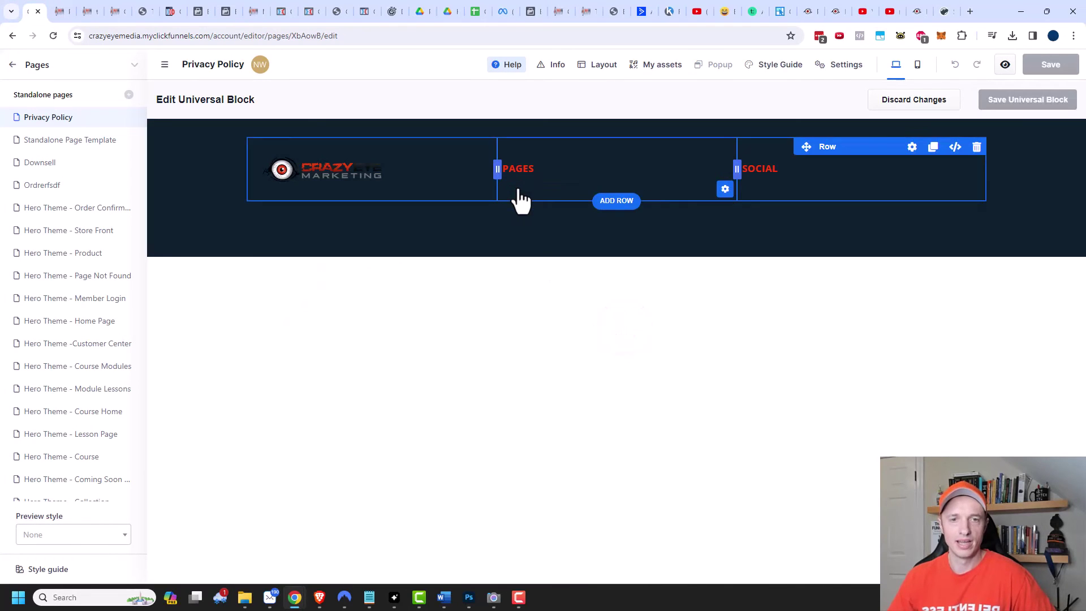
pyautogui.click(618, 181)
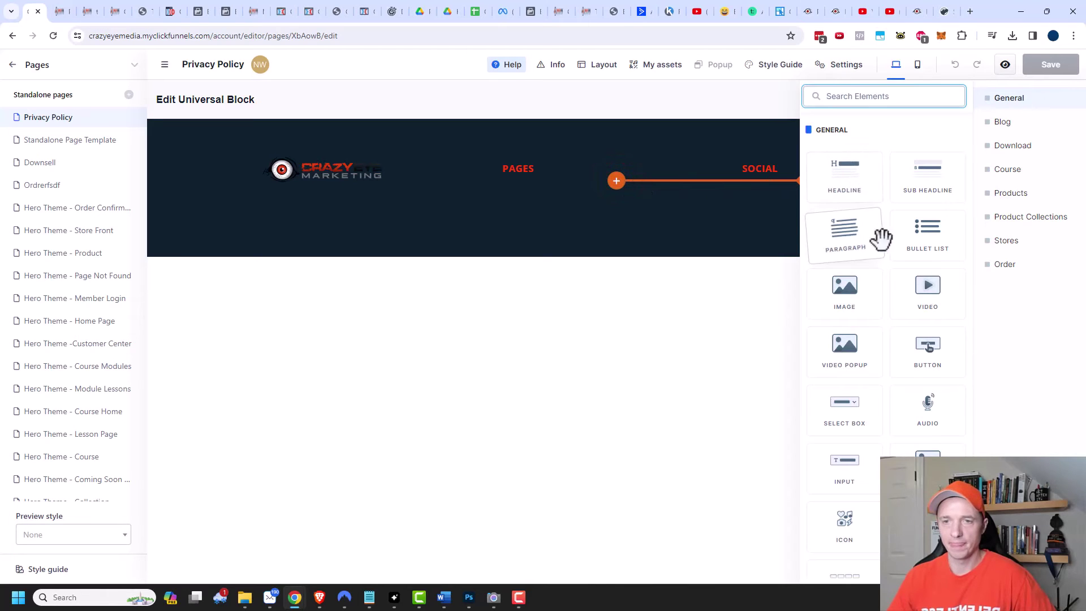
pyautogui.click(920, 240)
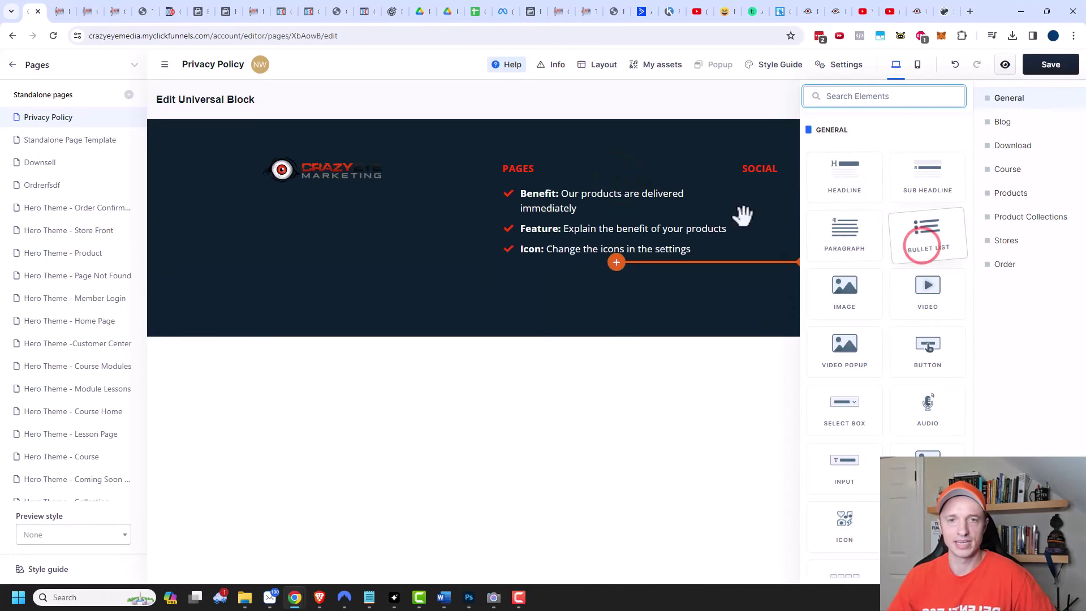
pyautogui.click(605, 195)
pyautogui.click(670, 228)
pyautogui.moveTo(690, 250); pyautogui.dragTo(519, 192)
pyautogui.press('BackSpace')
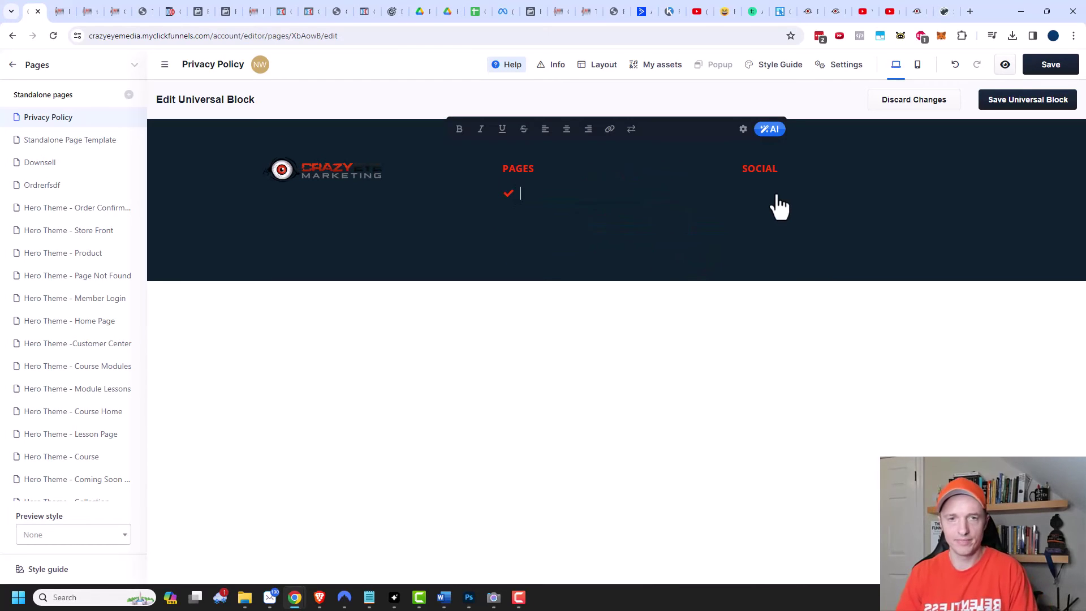
pyautogui.write('Privacy Pol')
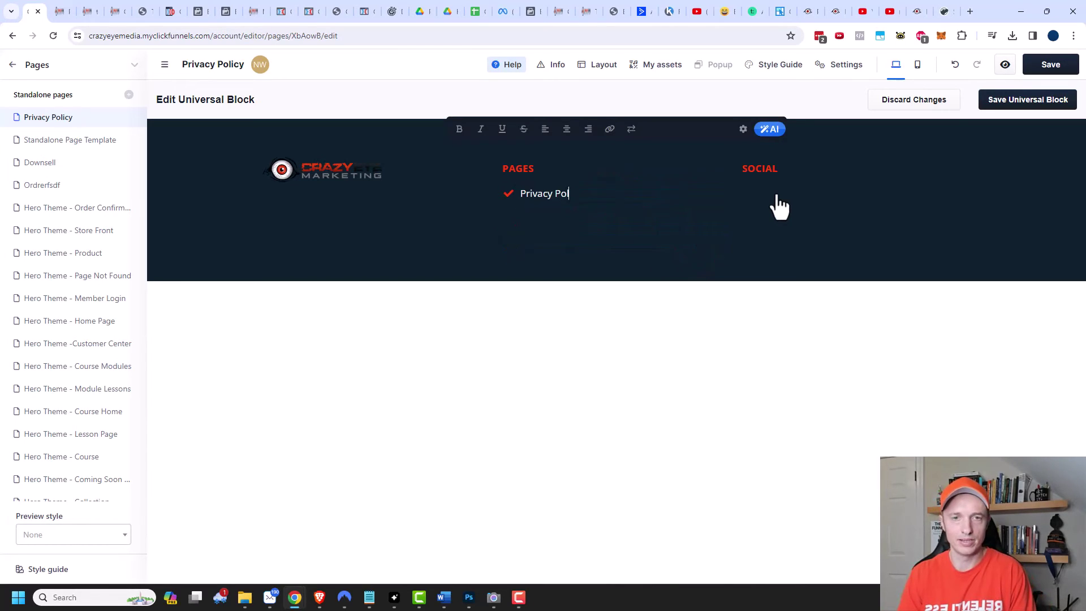
pyautogui.write('icy')
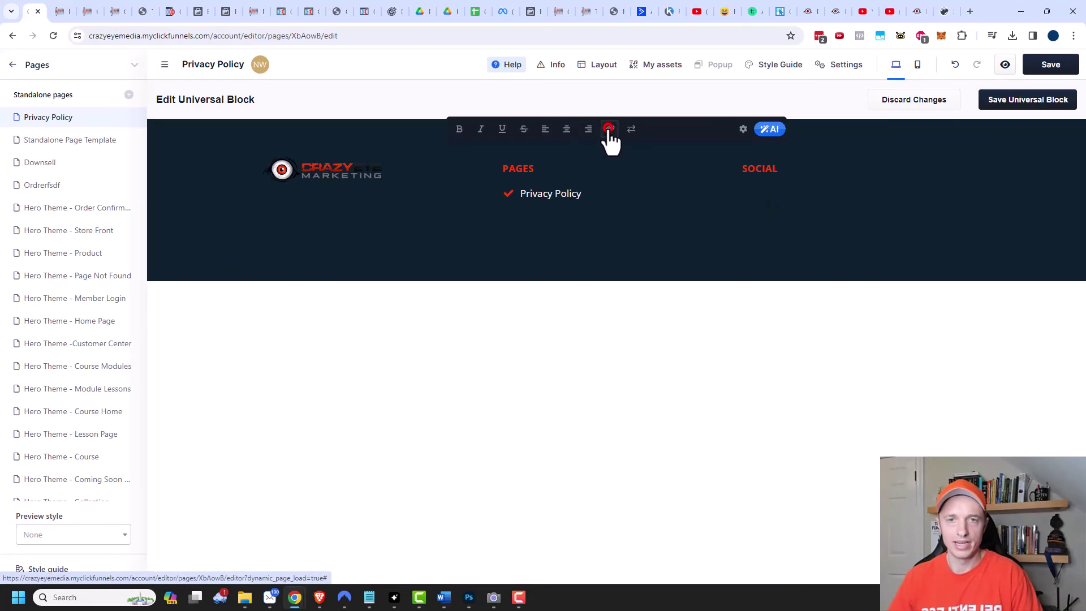
# Step: Link 'Privacy Policy' to /privacy-policy/ in a new window and save the universal block
pyautogui.moveTo(583, 197); pyautogui.dragTo(519, 198)
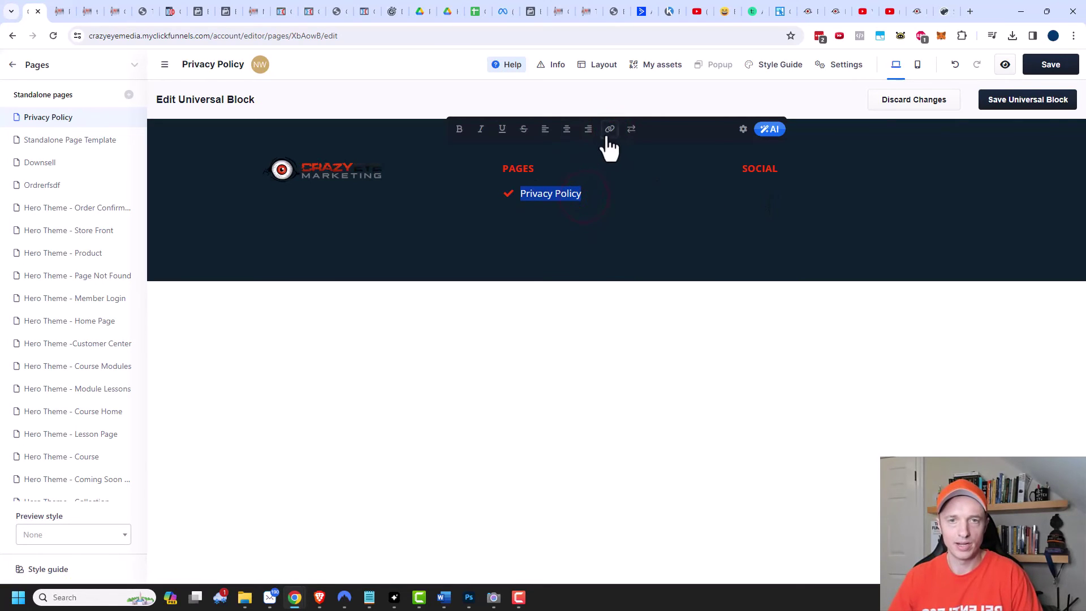
pyautogui.click(610, 129)
pyautogui.hotkey('ctrl', 'v')
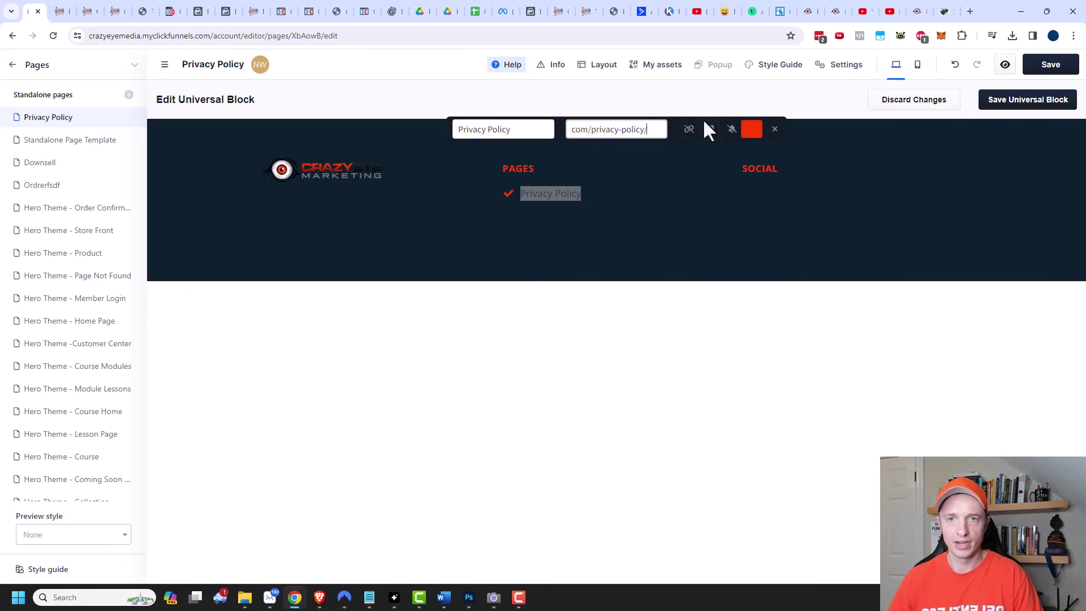
pyautogui.click(710, 131)
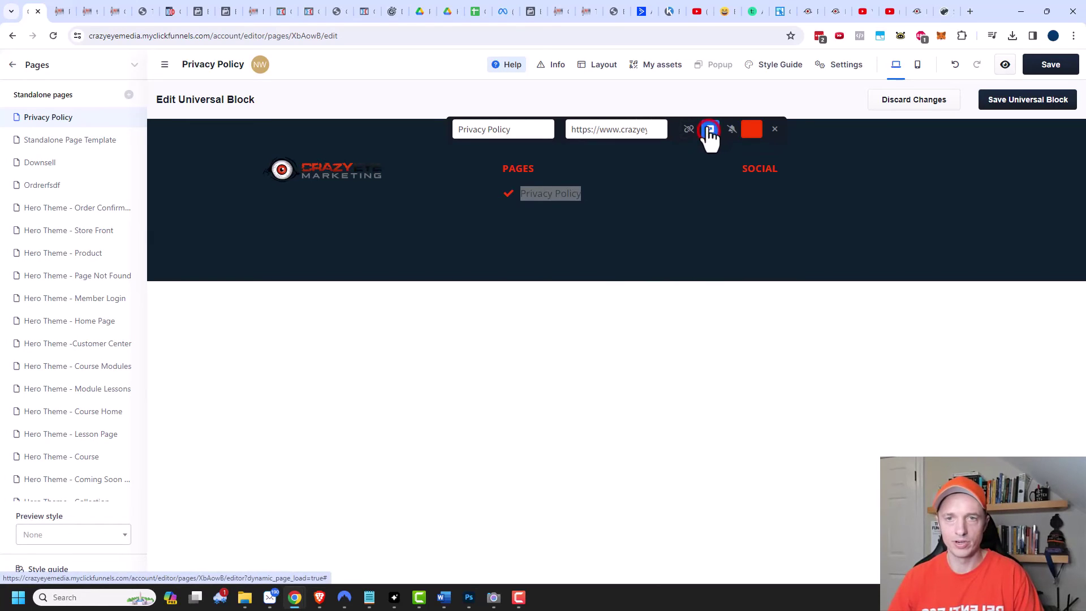
pyautogui.click(805, 351)
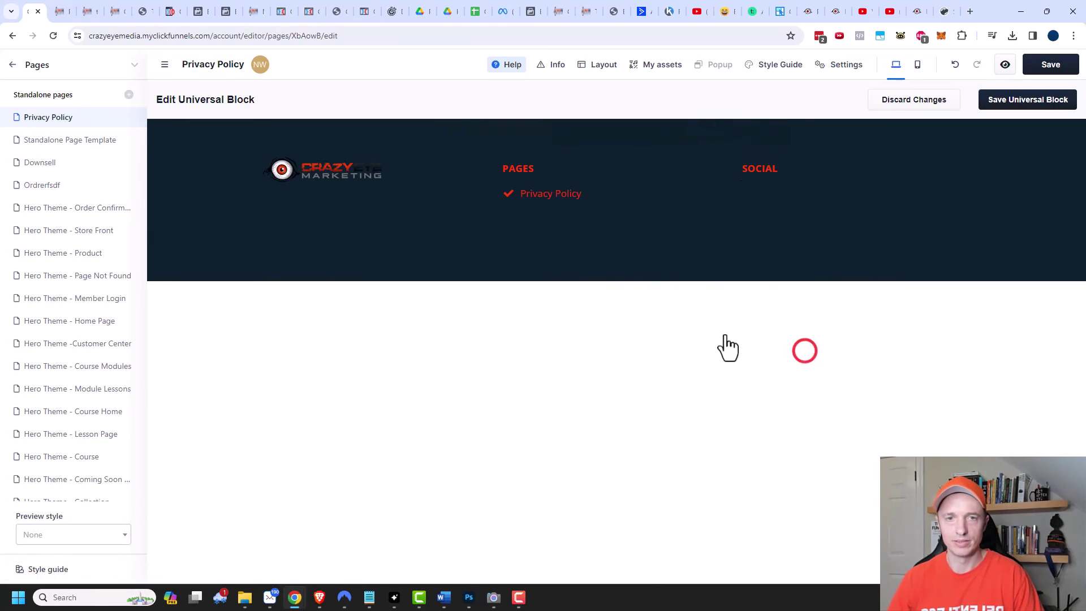
pyautogui.click(1035, 101)
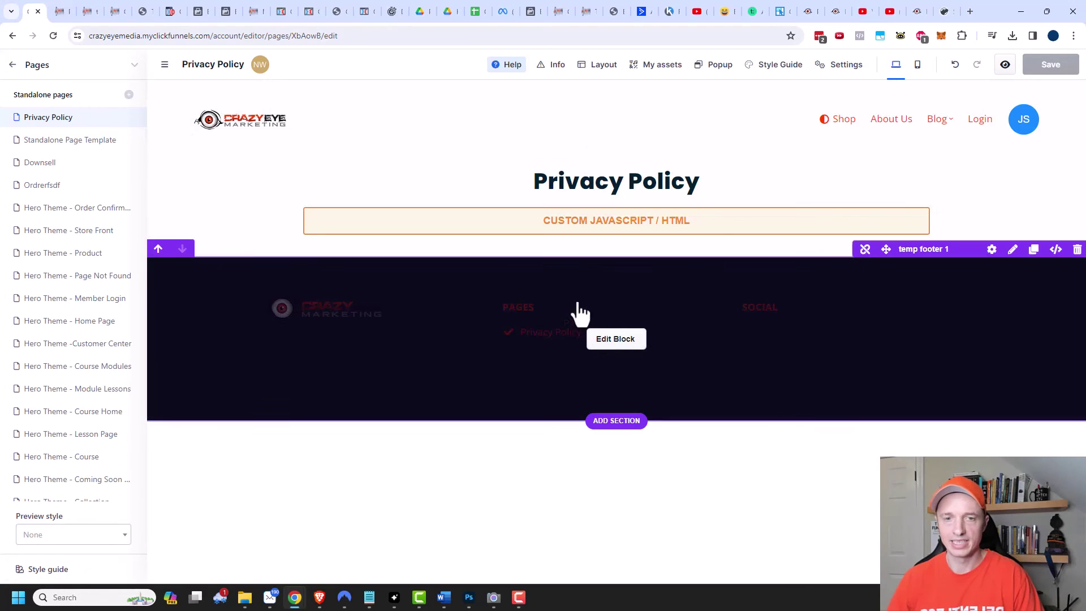
# Step: Open the live crazyeyemedia.com homepage from Site Overview and scroll to its footer's Privacy Policy link
pyautogui.click(12, 67)
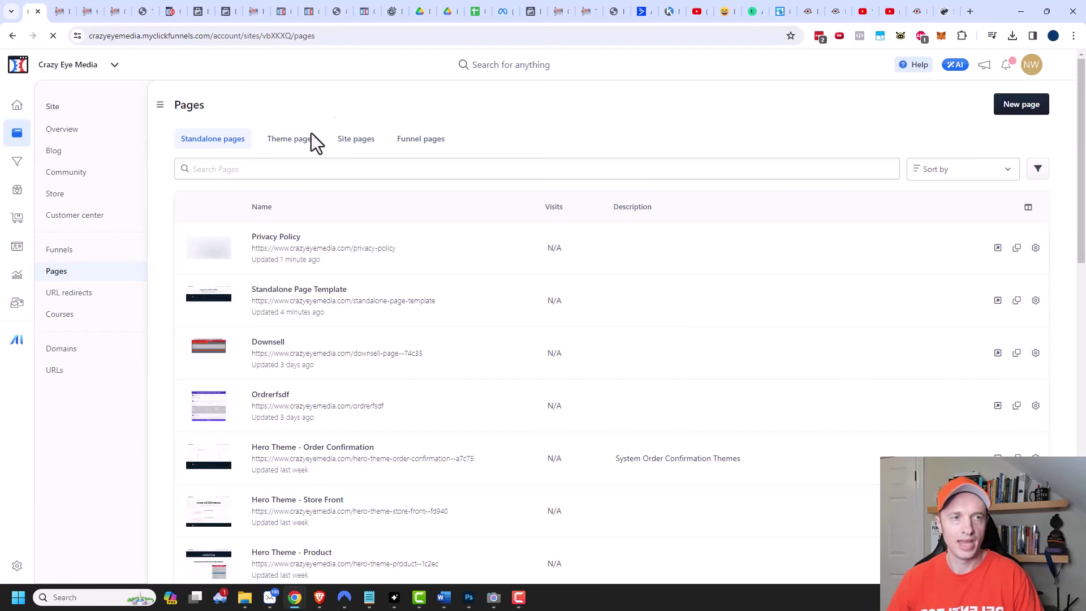
pyautogui.click(67, 131)
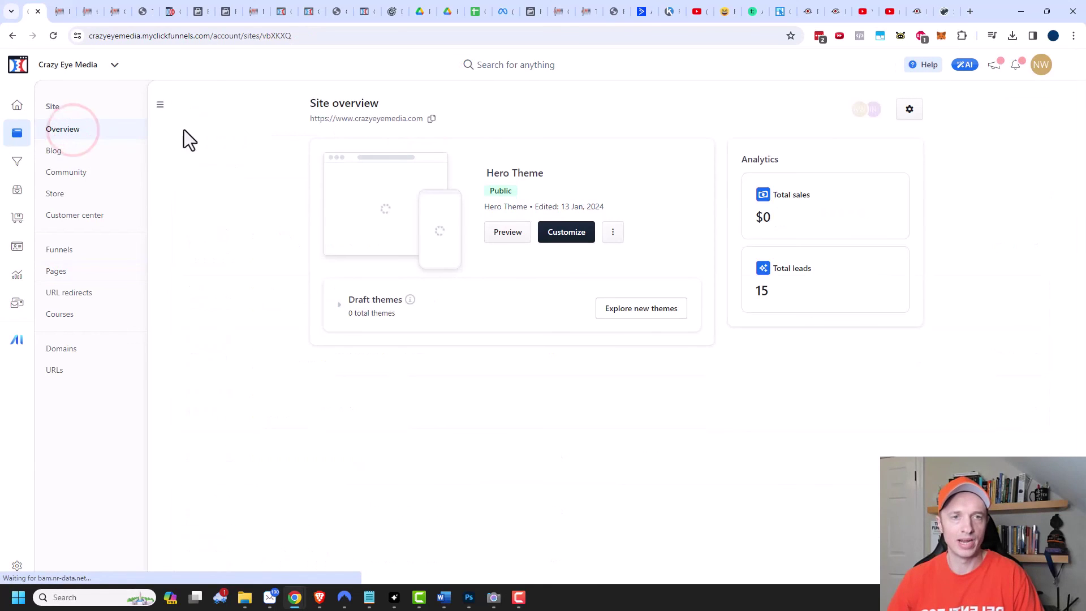
pyautogui.click(410, 120)
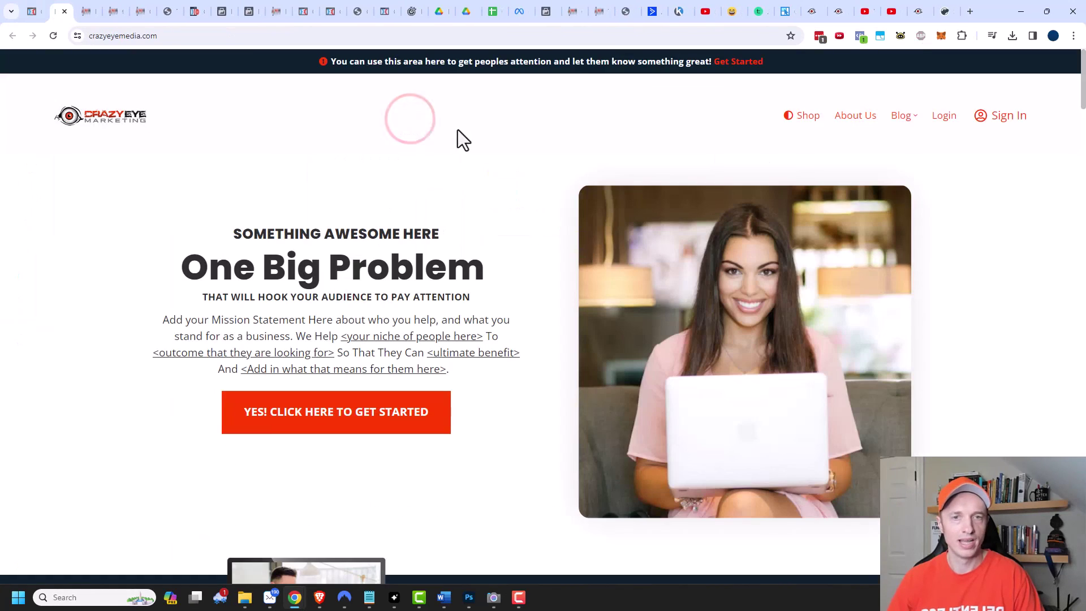
pyautogui.scroll(-10, 515, 181)
pyautogui.scroll(-20, 517, 187)
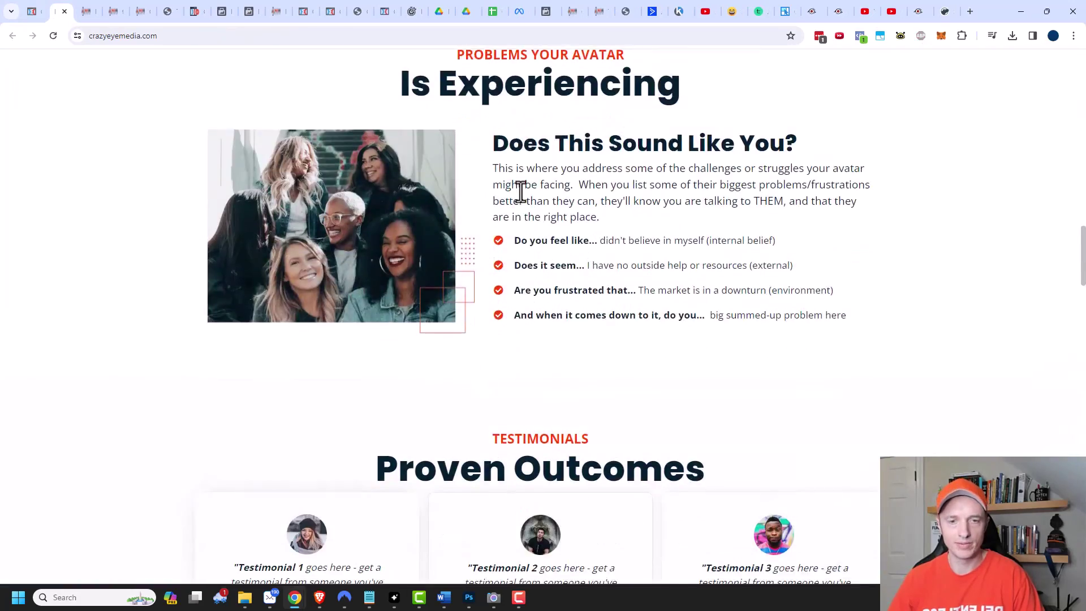
pyautogui.scroll(-15, 532, 215)
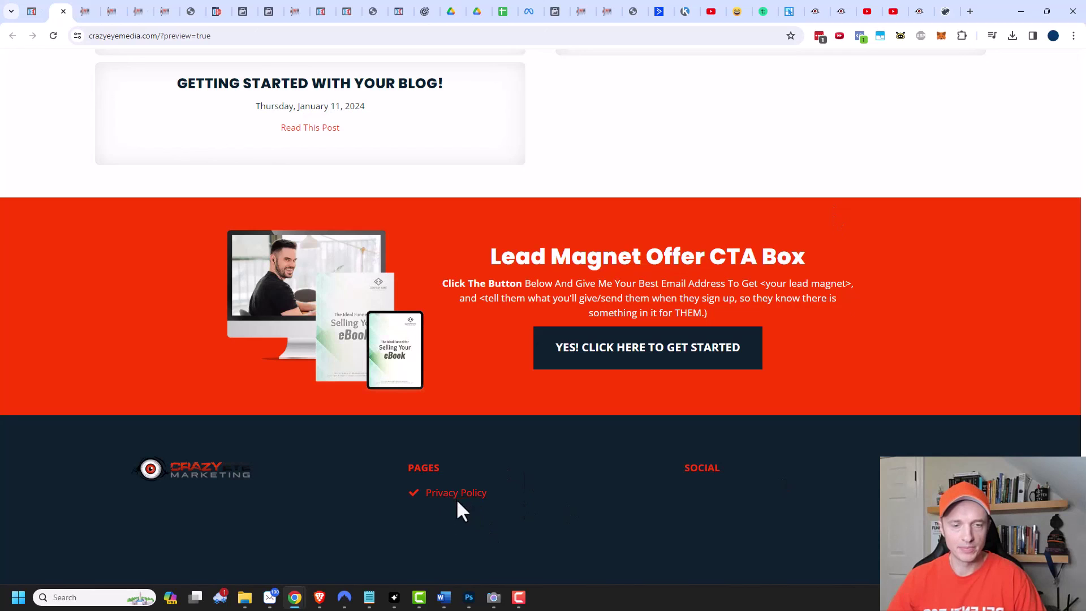
# Step: Follow the footer's Privacy Policy link under PAGES to load the live policy page
pyautogui.click(462, 498)
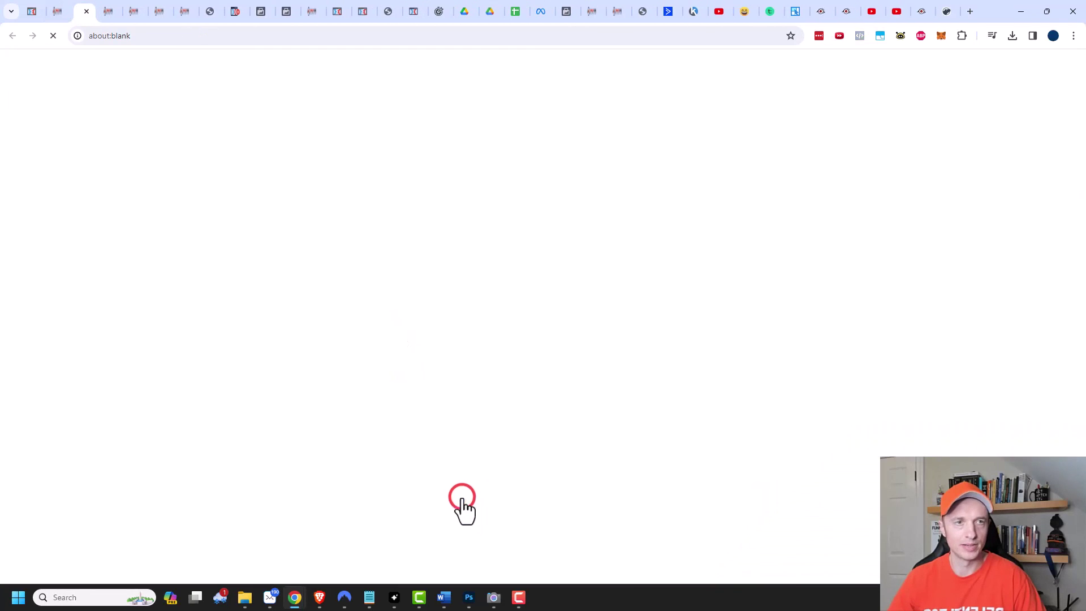